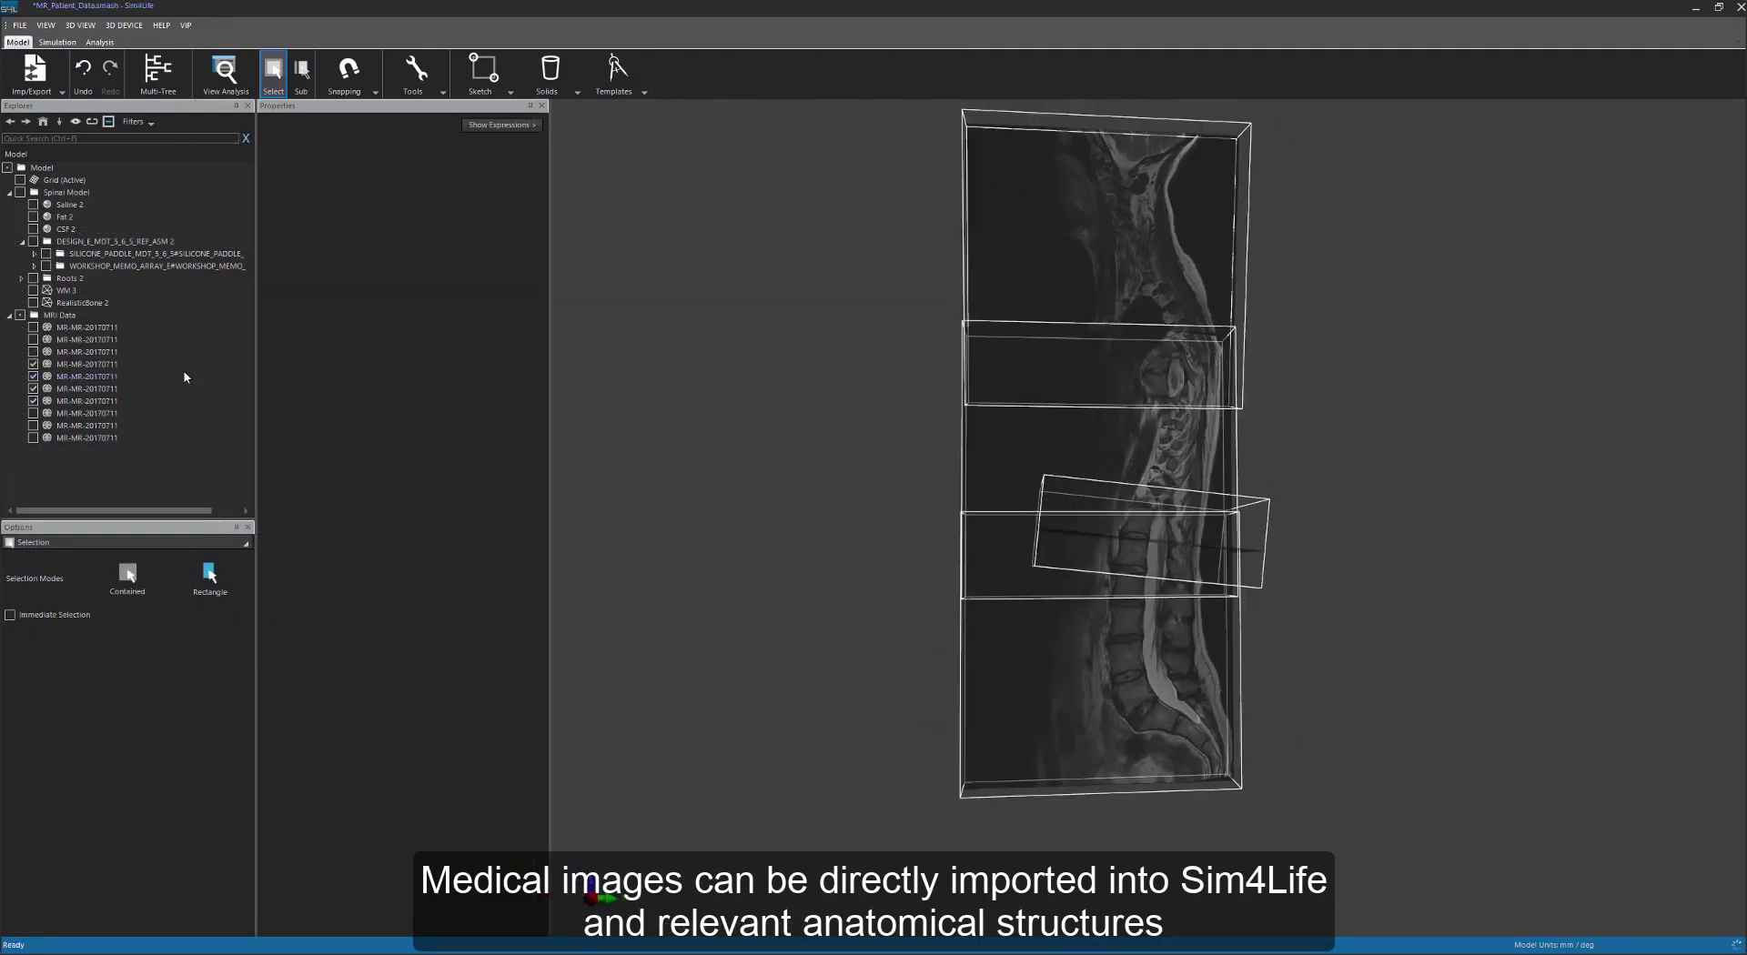
# Show the extracted RealisticBone 2, Fat 2, CSF 2 and WM 3 structures over the MRI images
pyautogui.click(34, 303)
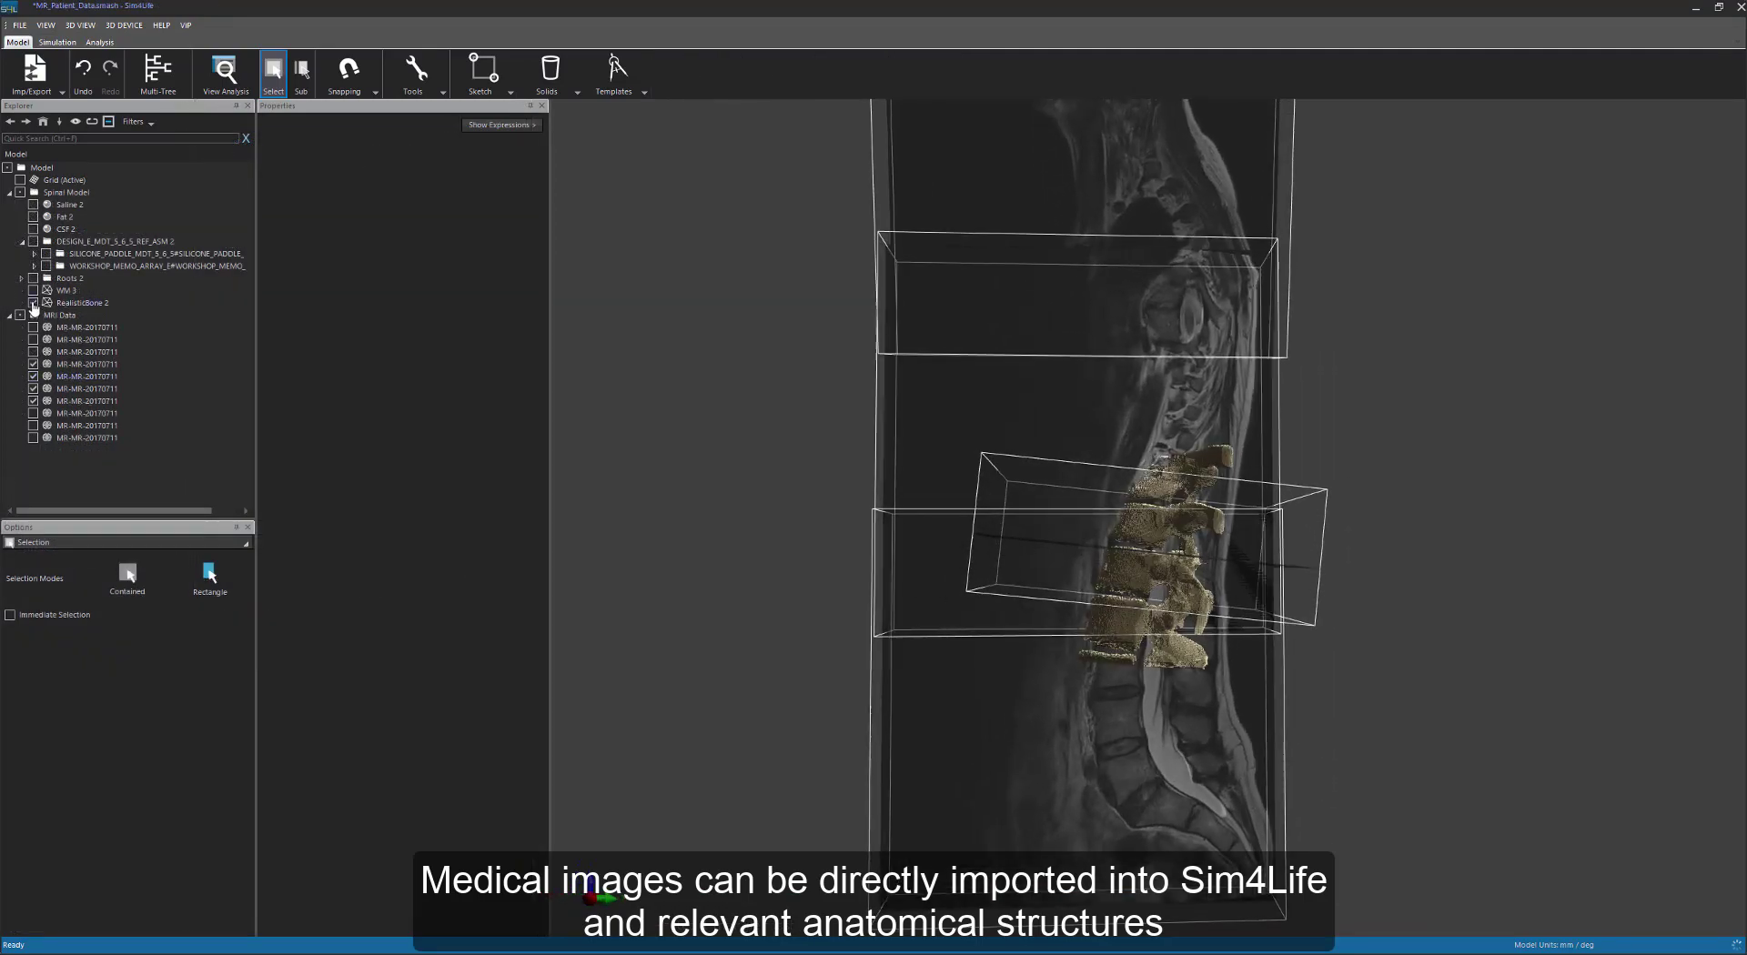
pyautogui.click(34, 216)
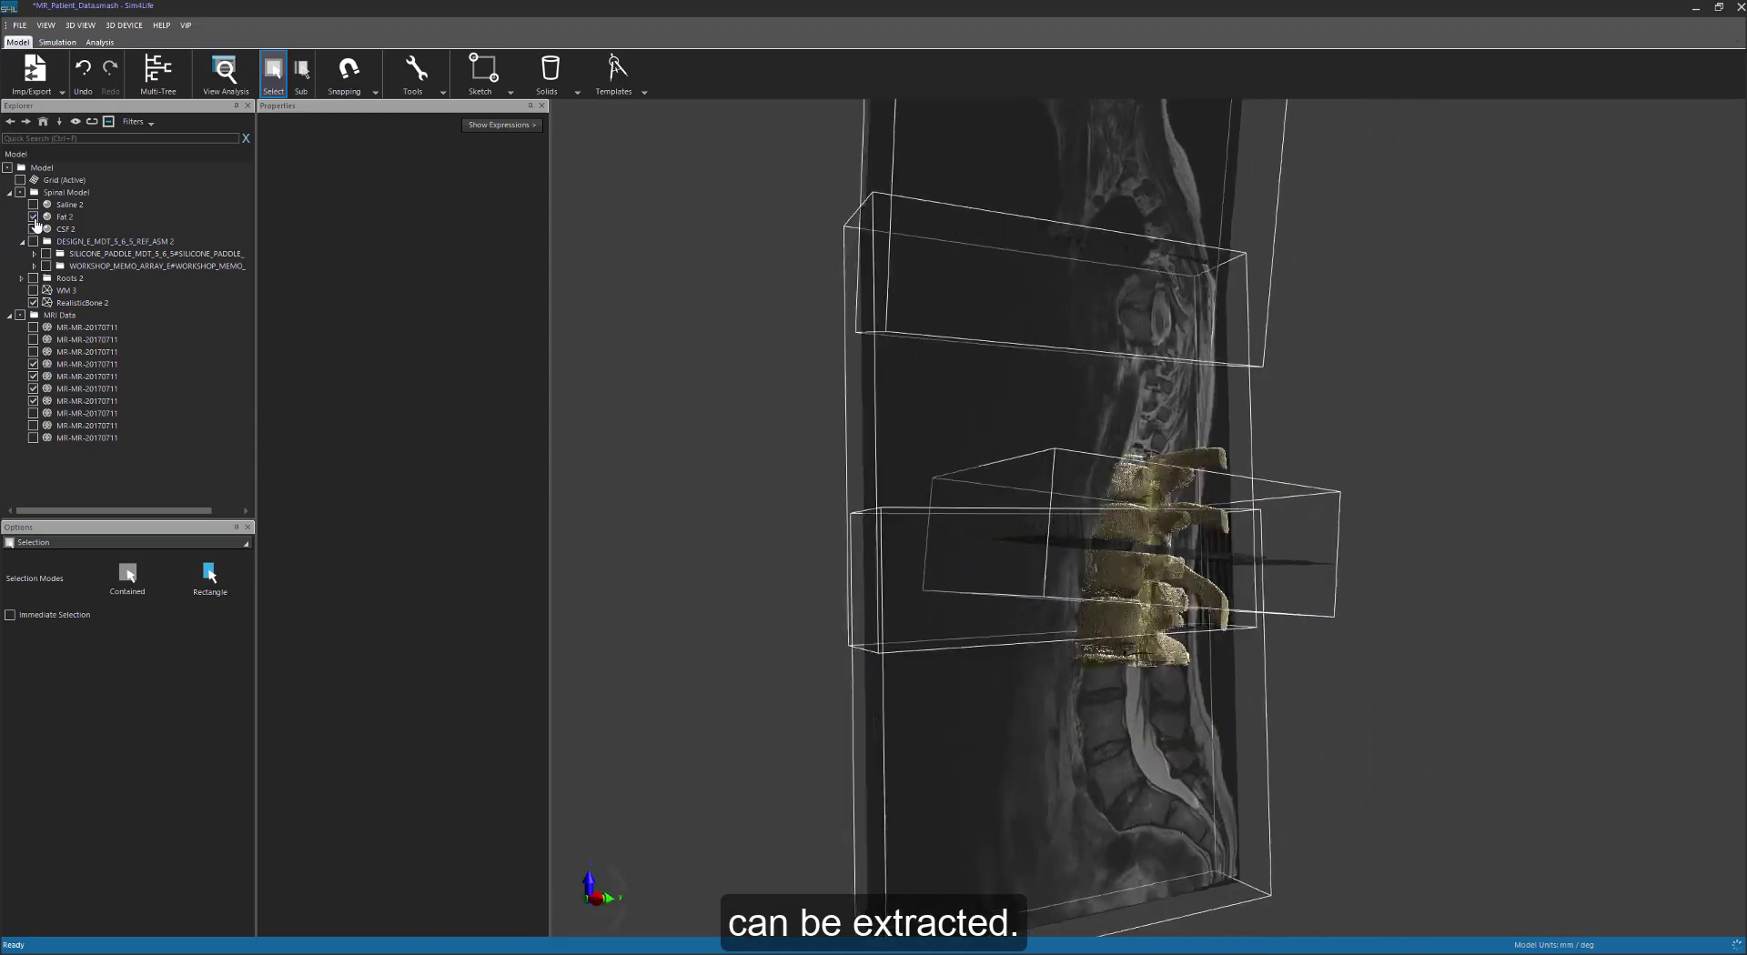
pyautogui.click(33, 228)
pyautogui.click(33, 303)
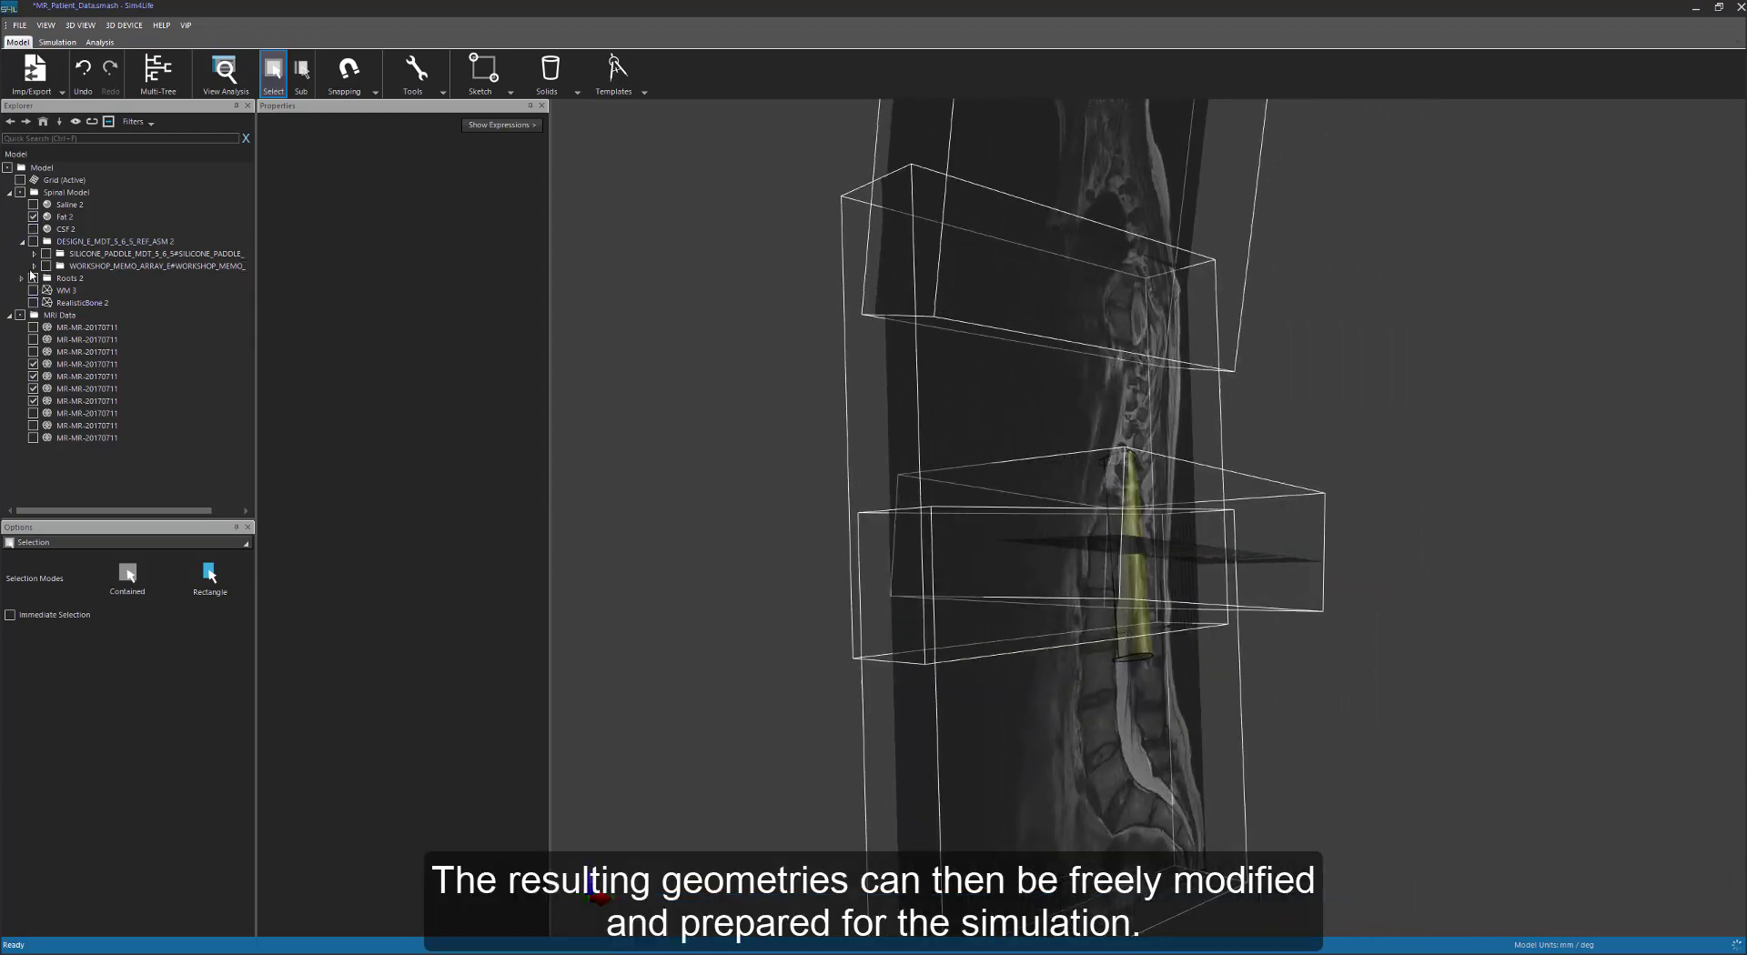
pyautogui.click(34, 290)
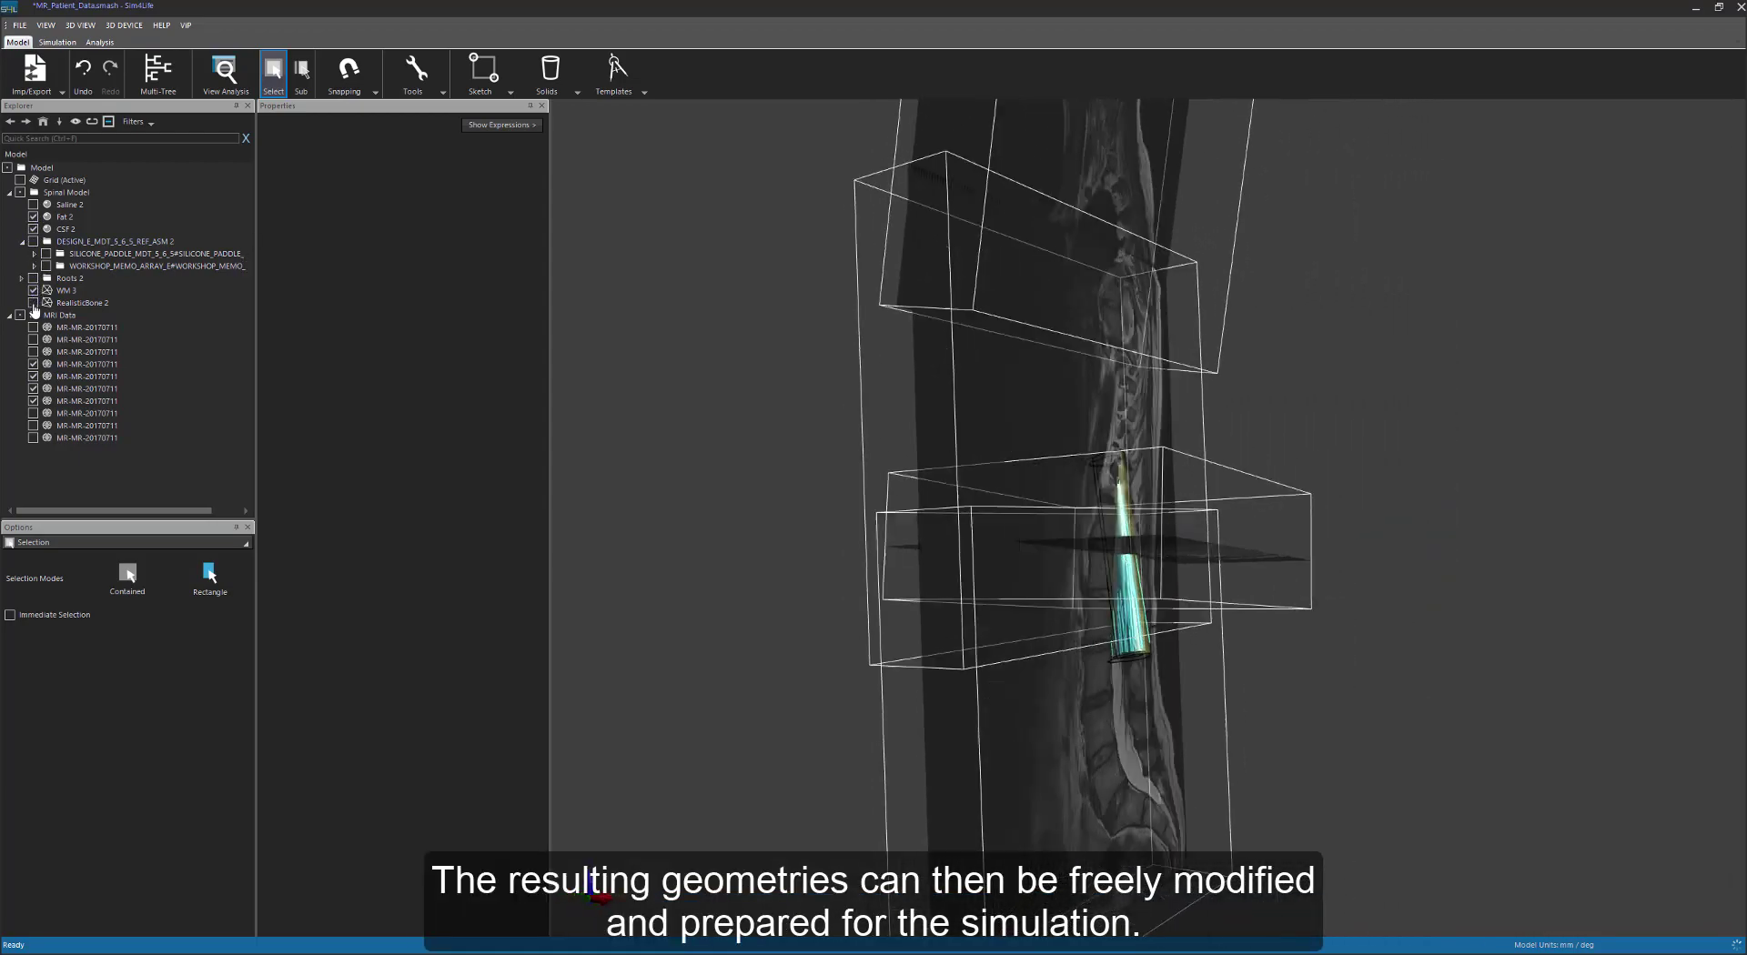
pyautogui.click(33, 303)
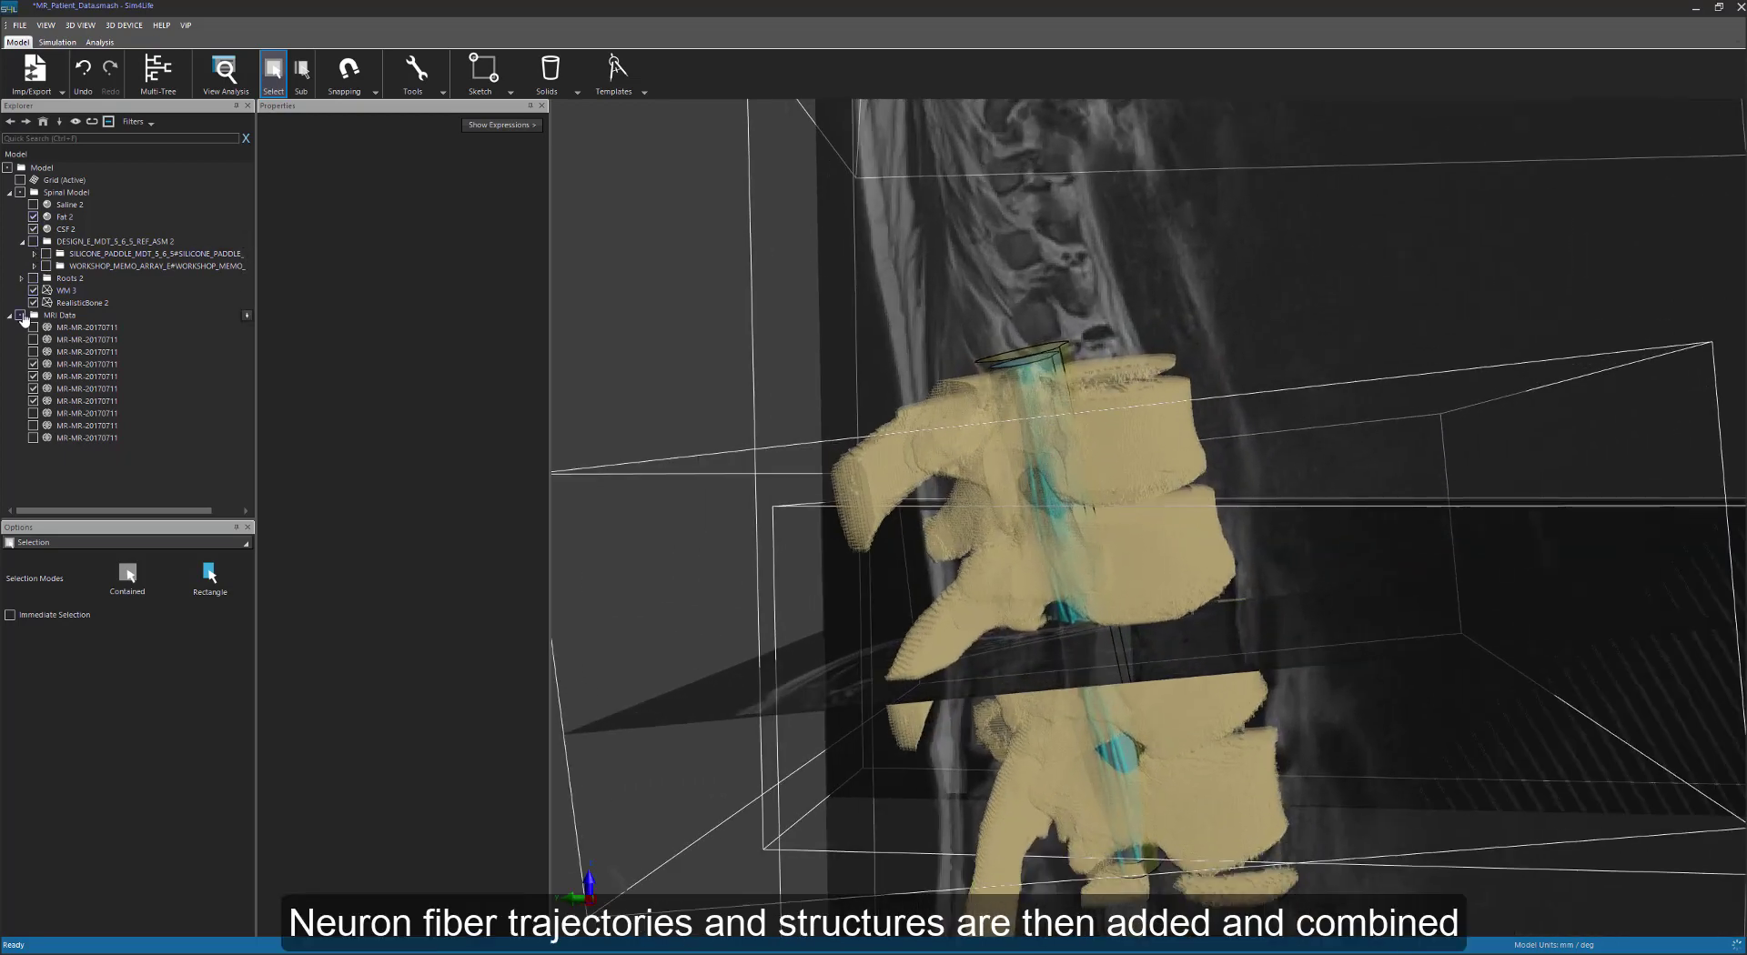
# Hide the MRI Data group and the fat, CSF and bone structures, leaving only WM 3 displayed
pyautogui.click(20, 315)
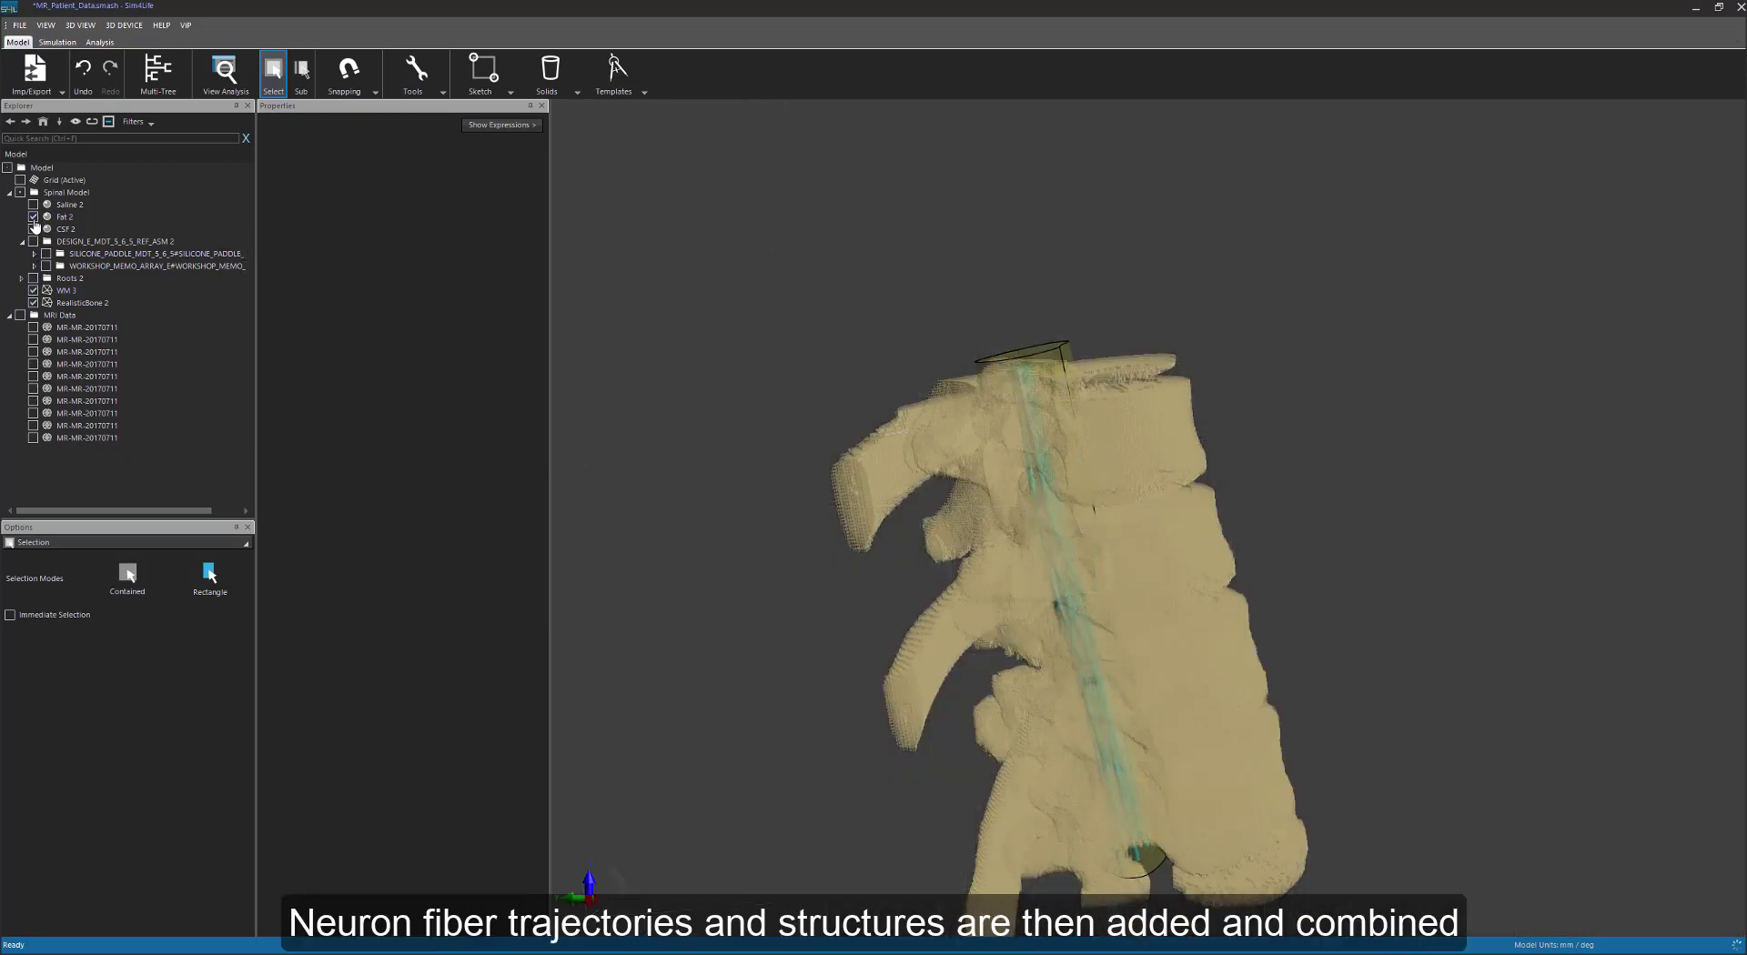
pyautogui.click(34, 303)
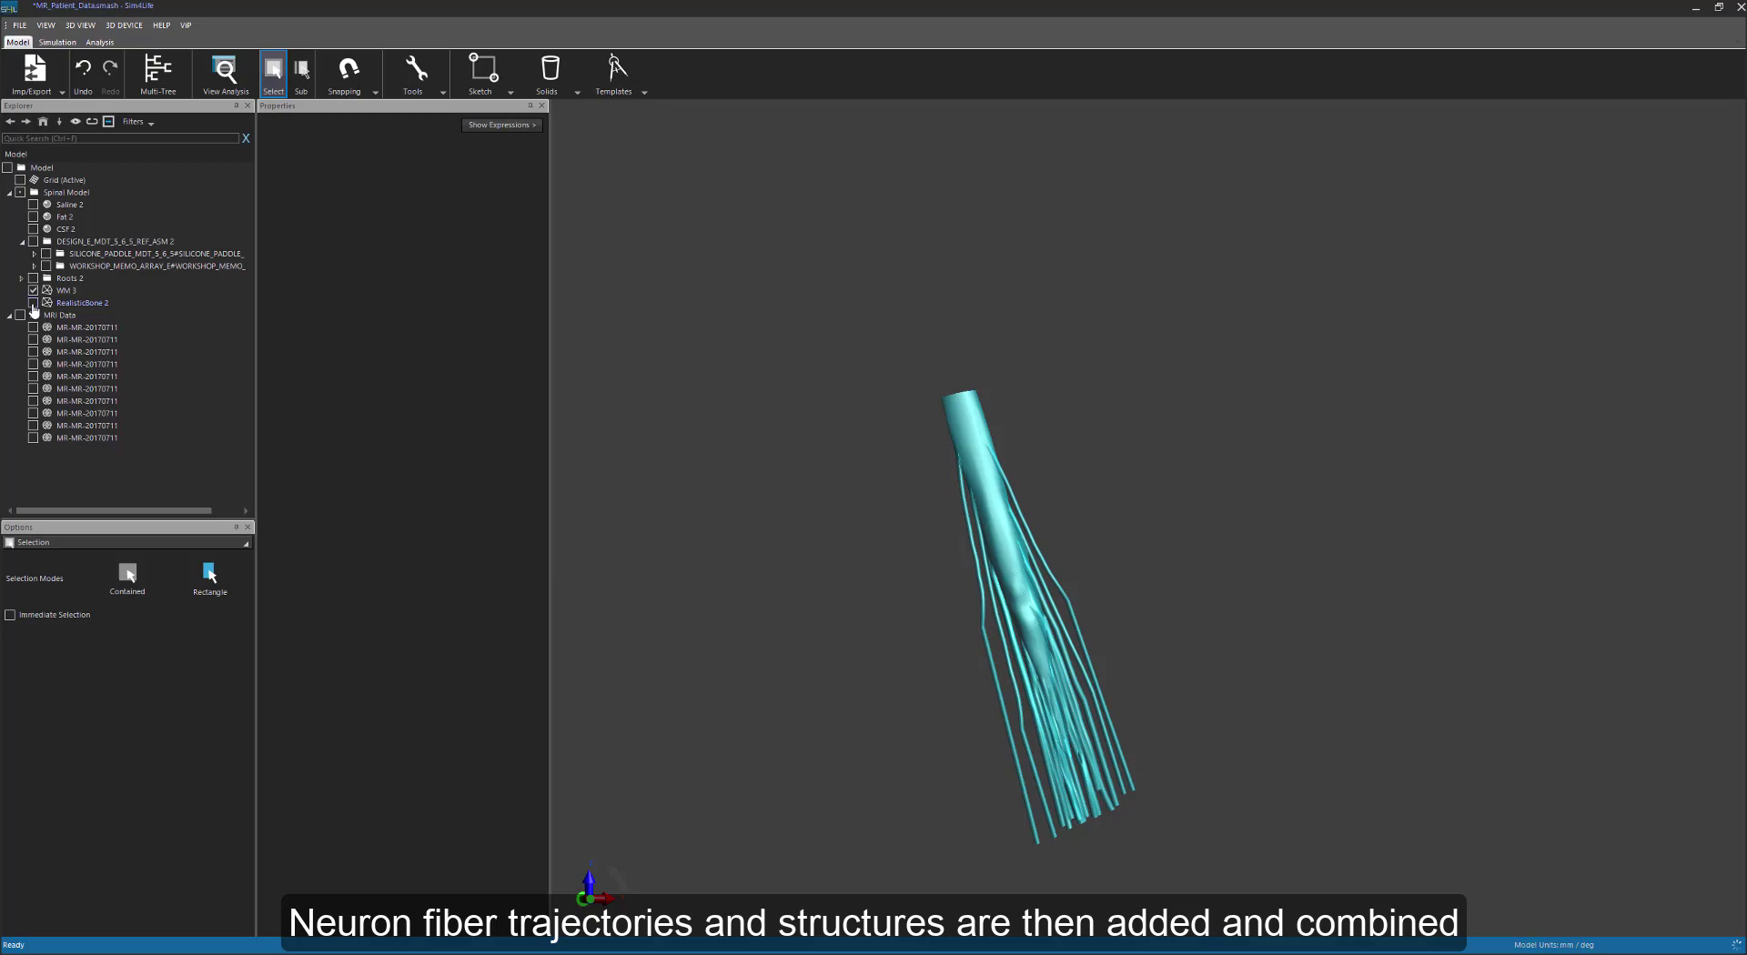
pyautogui.click(20, 315)
pyautogui.click(20, 314)
# Display the electrode assembly beside WM 3, comparing its placement against RealisticBone 2 and CSF 2
pyautogui.click(34, 241)
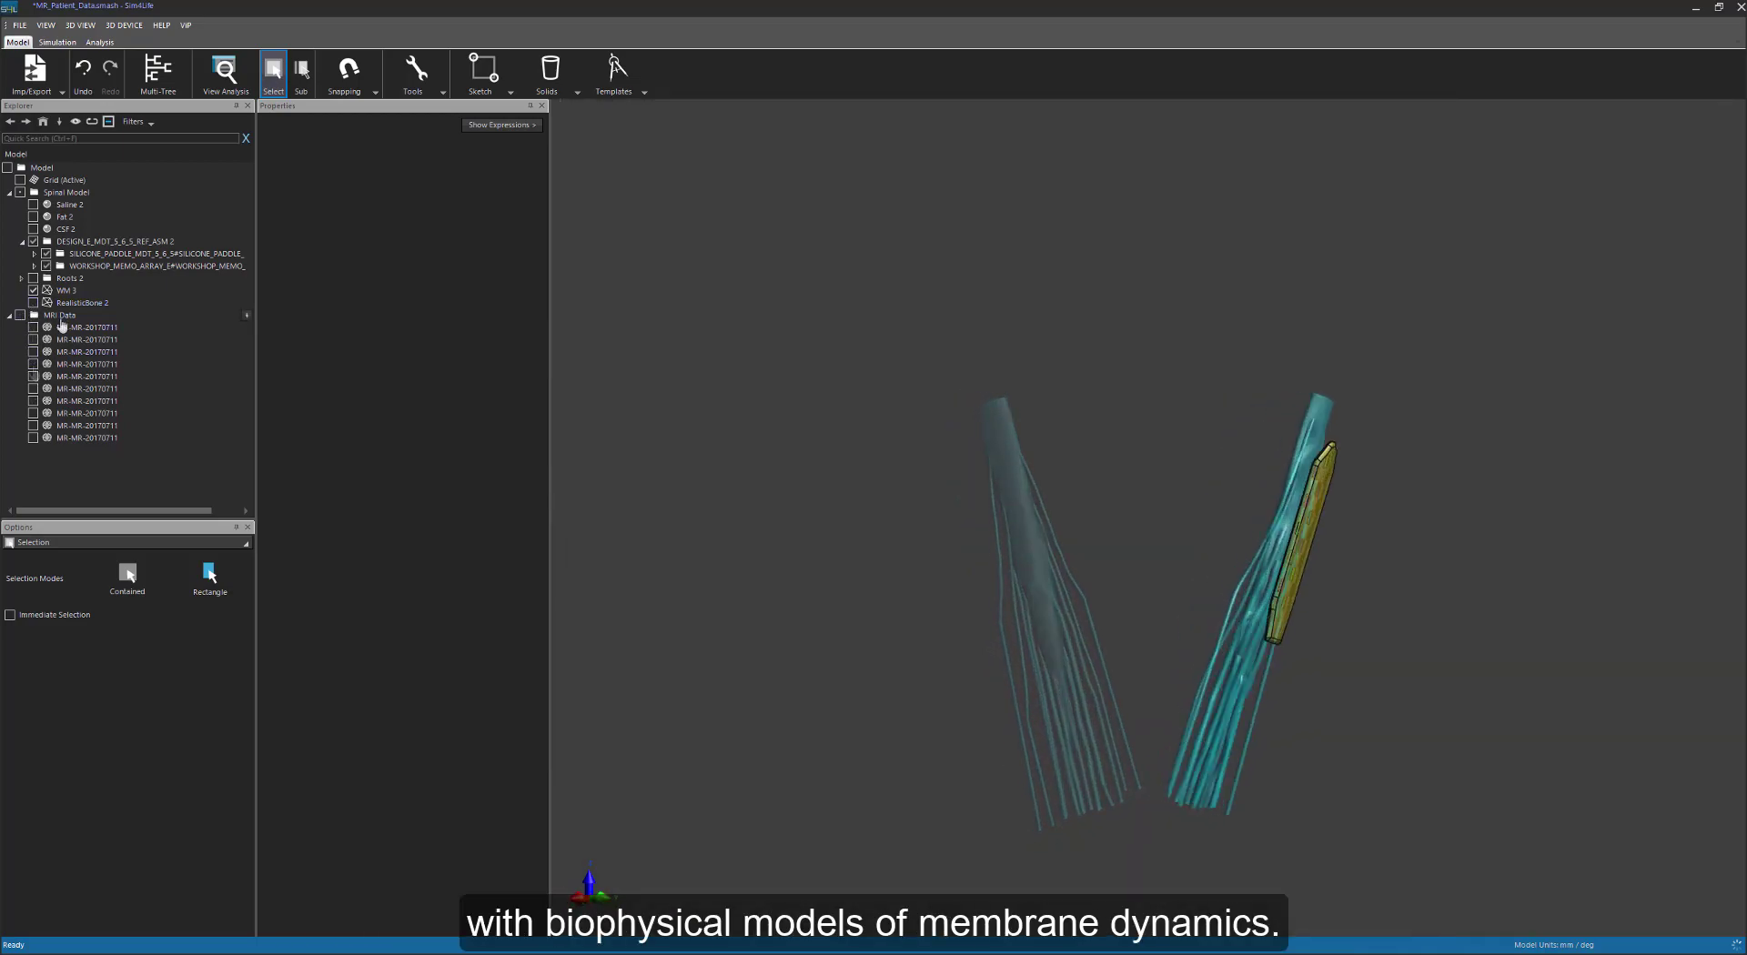
pyautogui.click(34, 303)
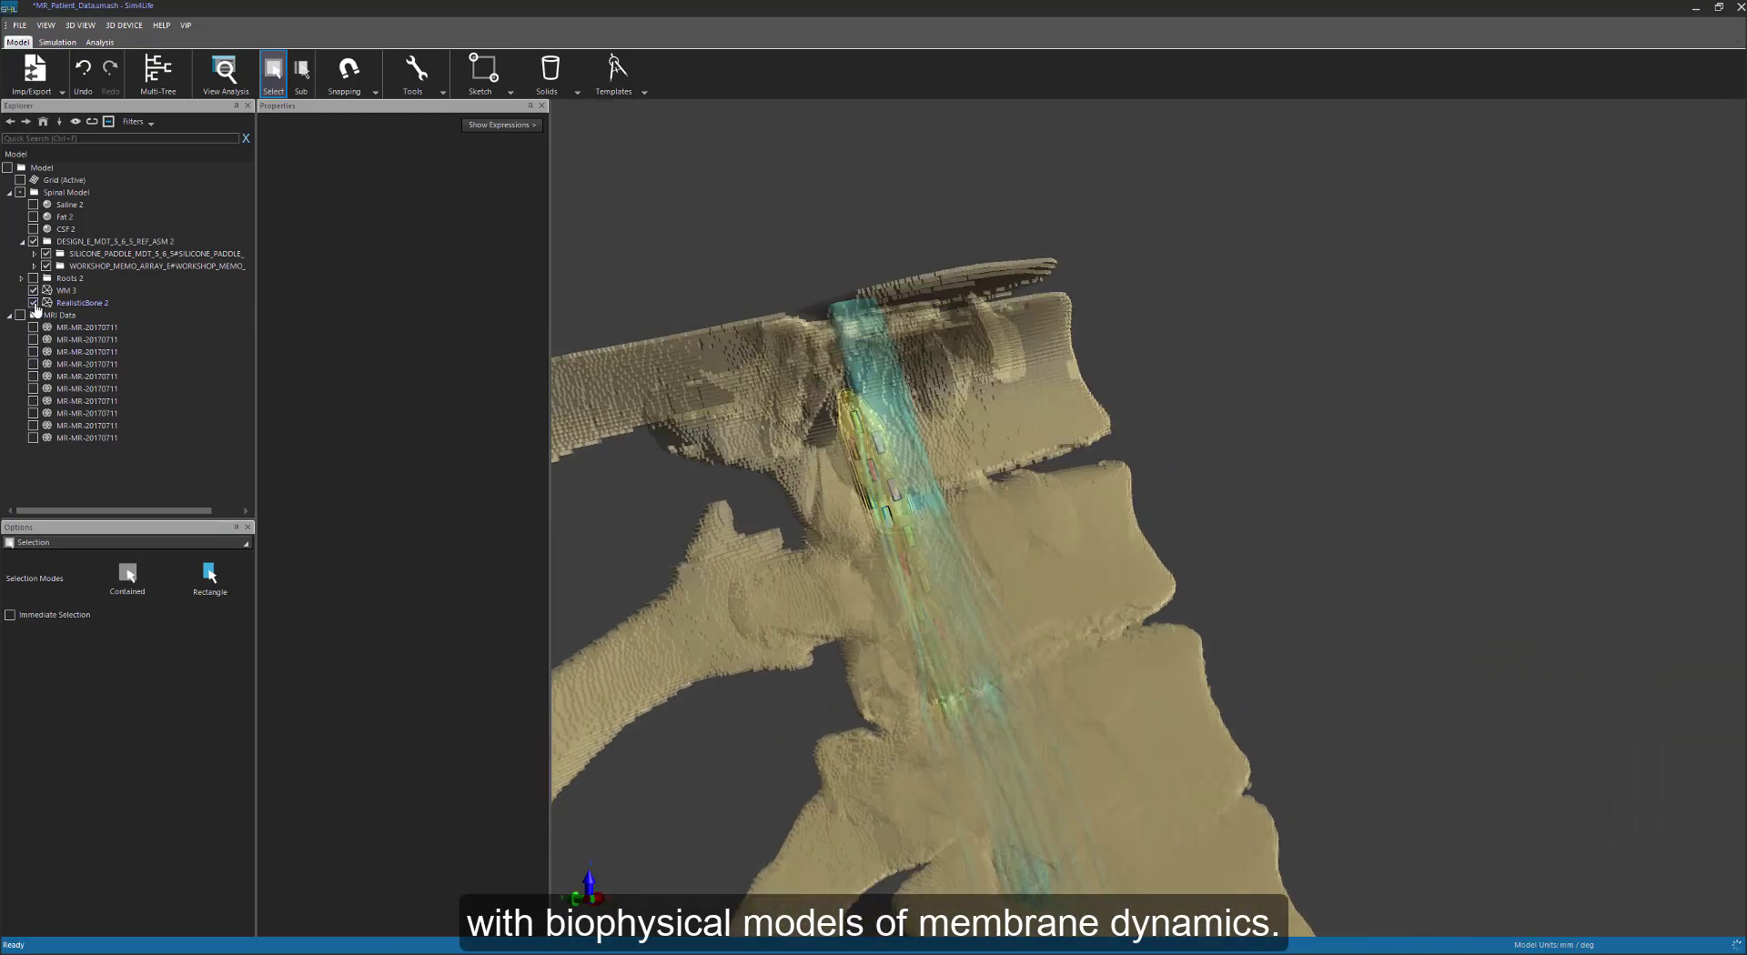
pyautogui.click(33, 303)
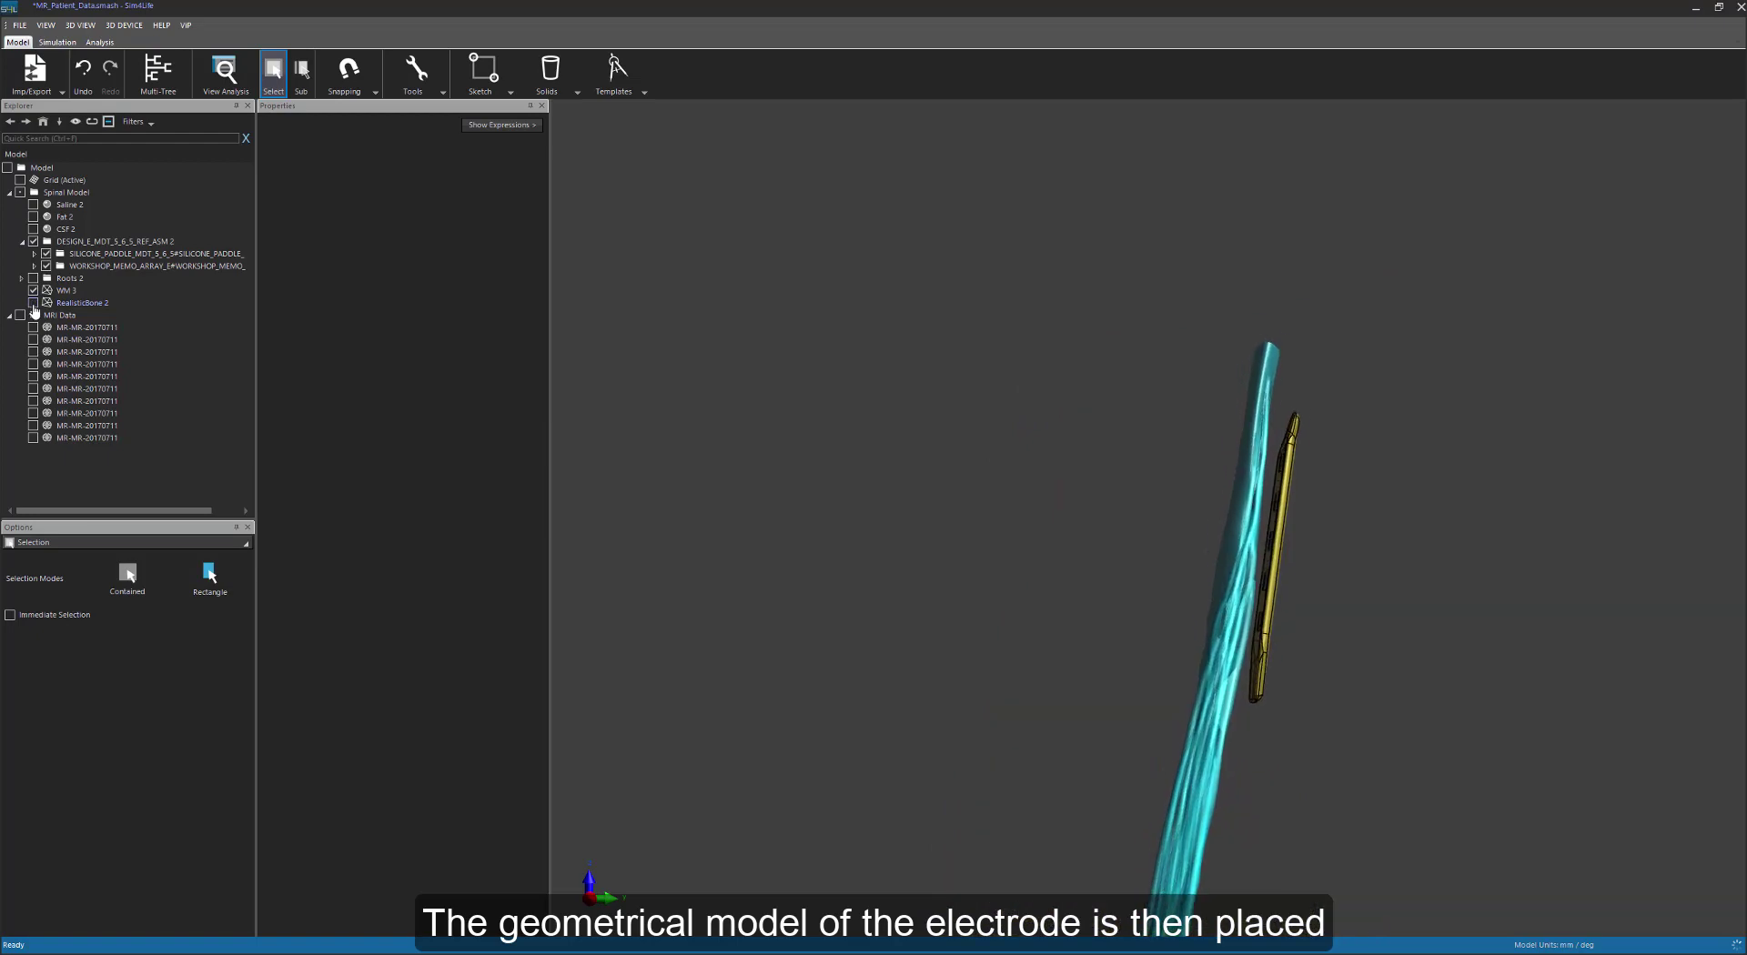
pyautogui.click(34, 229)
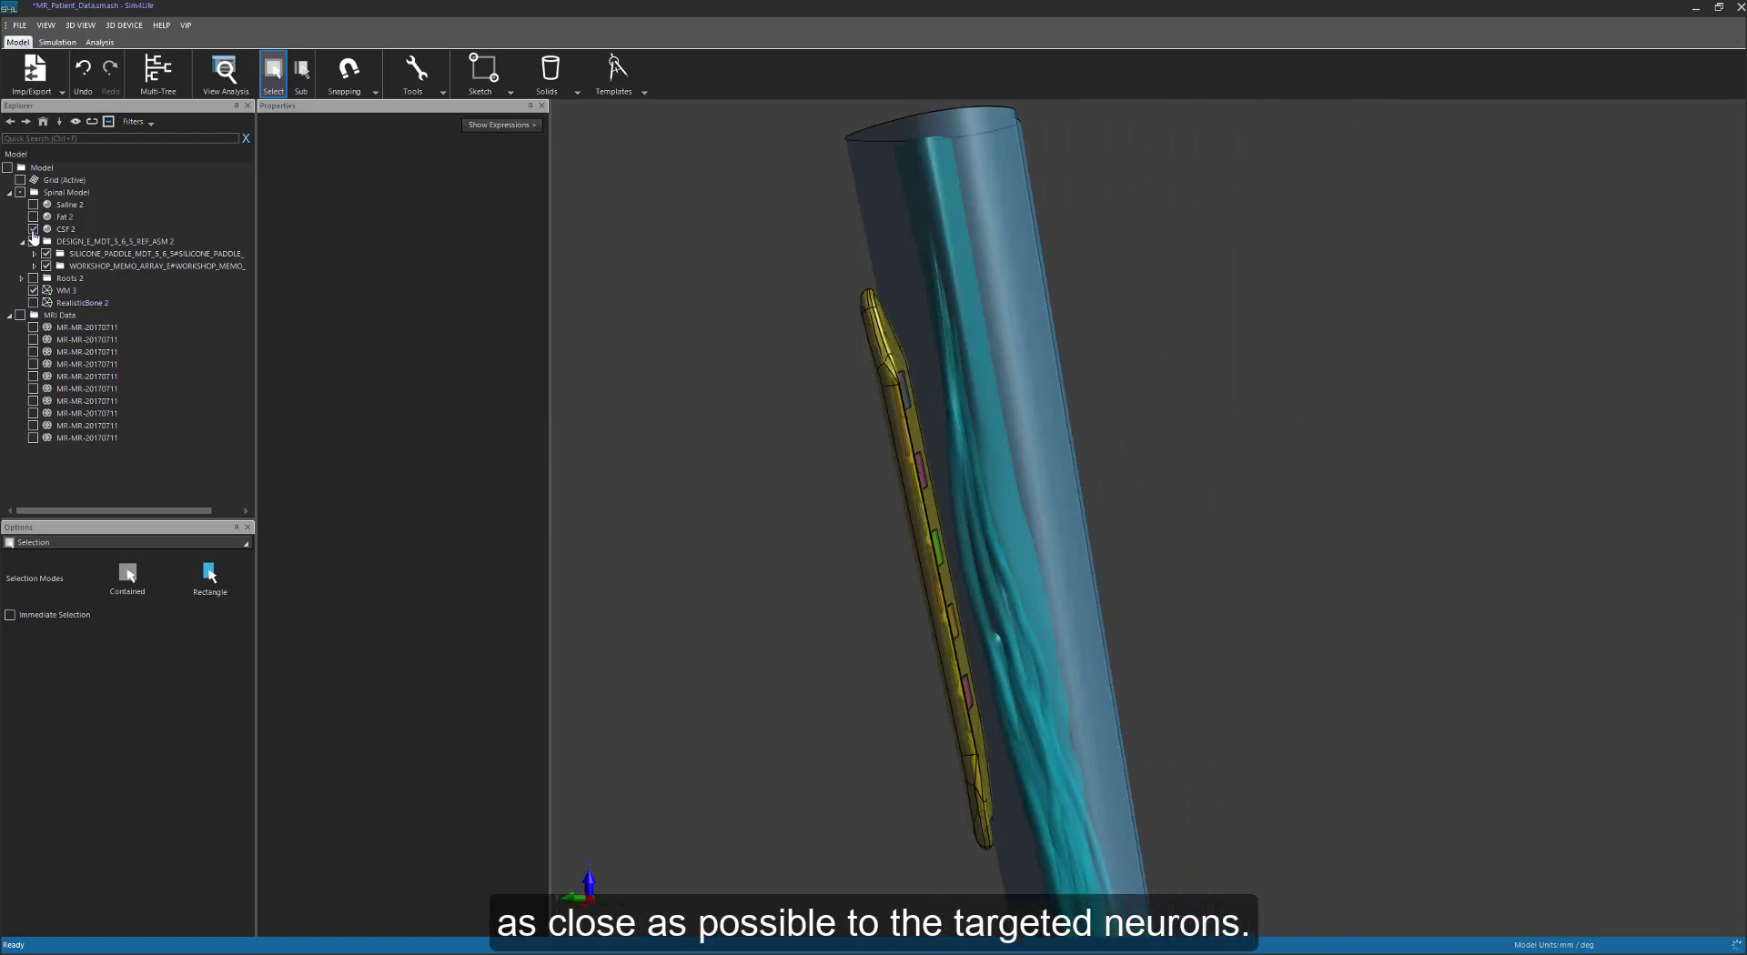
pyautogui.click(35, 241)
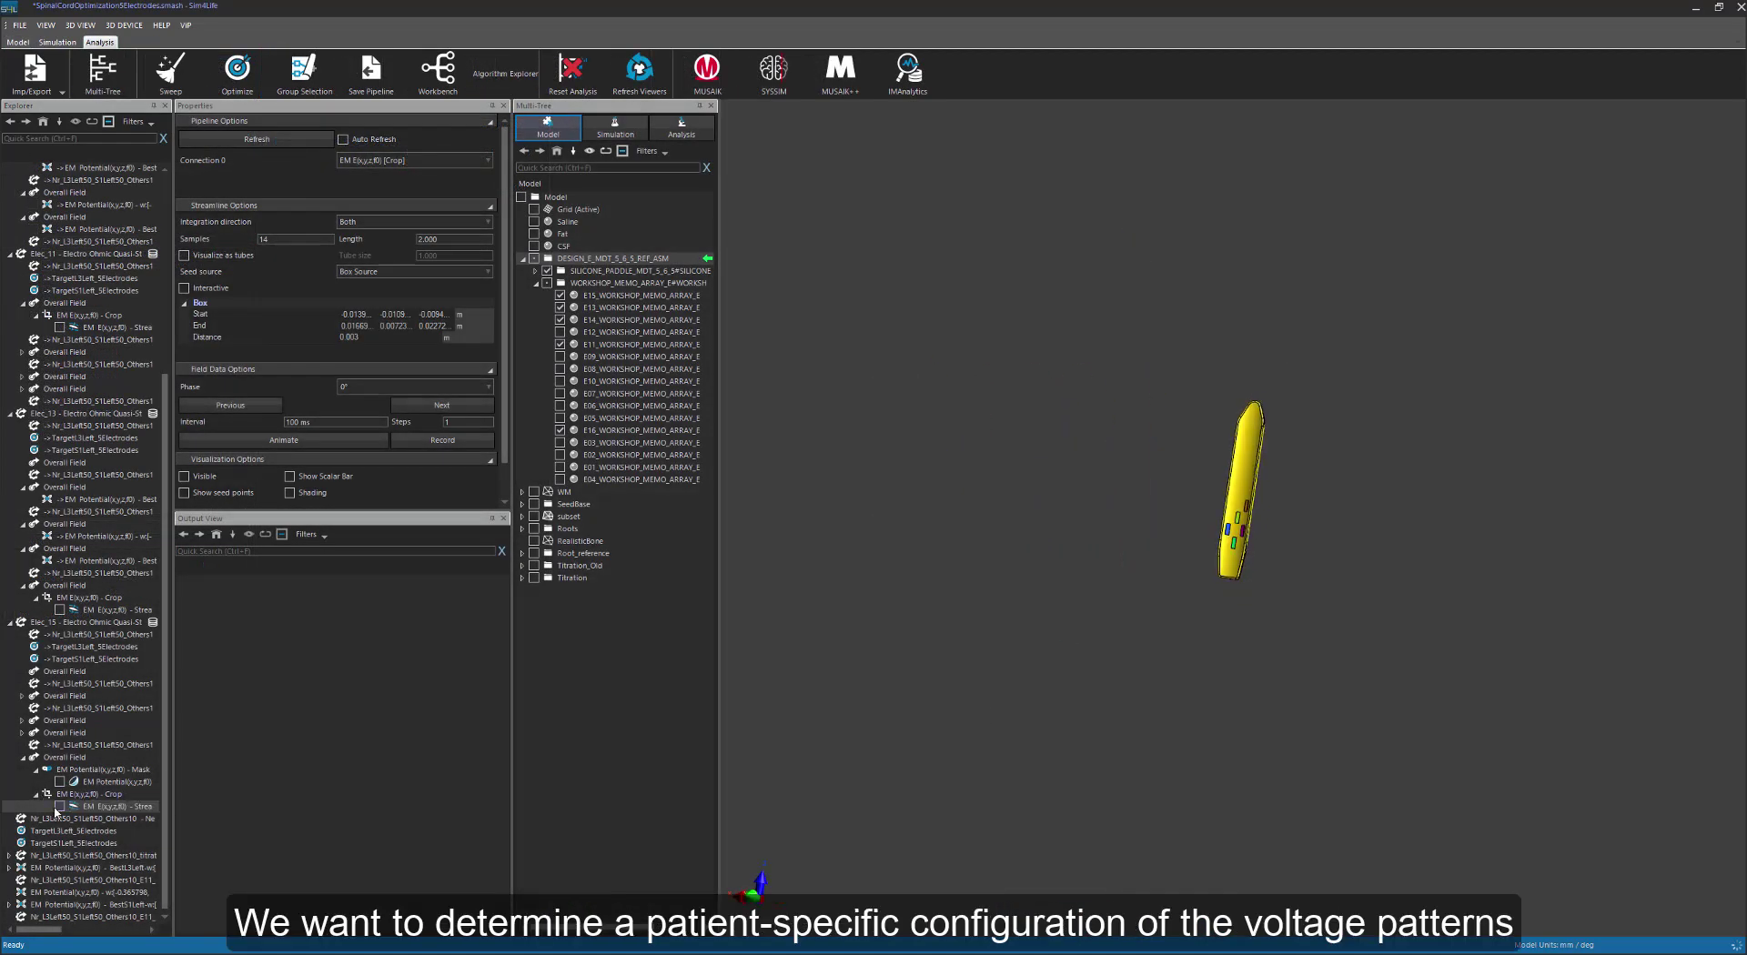
# Inspect the Elec_15 results by displaying the EM potential surface and the E-field streamlines one after the other
pyautogui.click(60, 782)
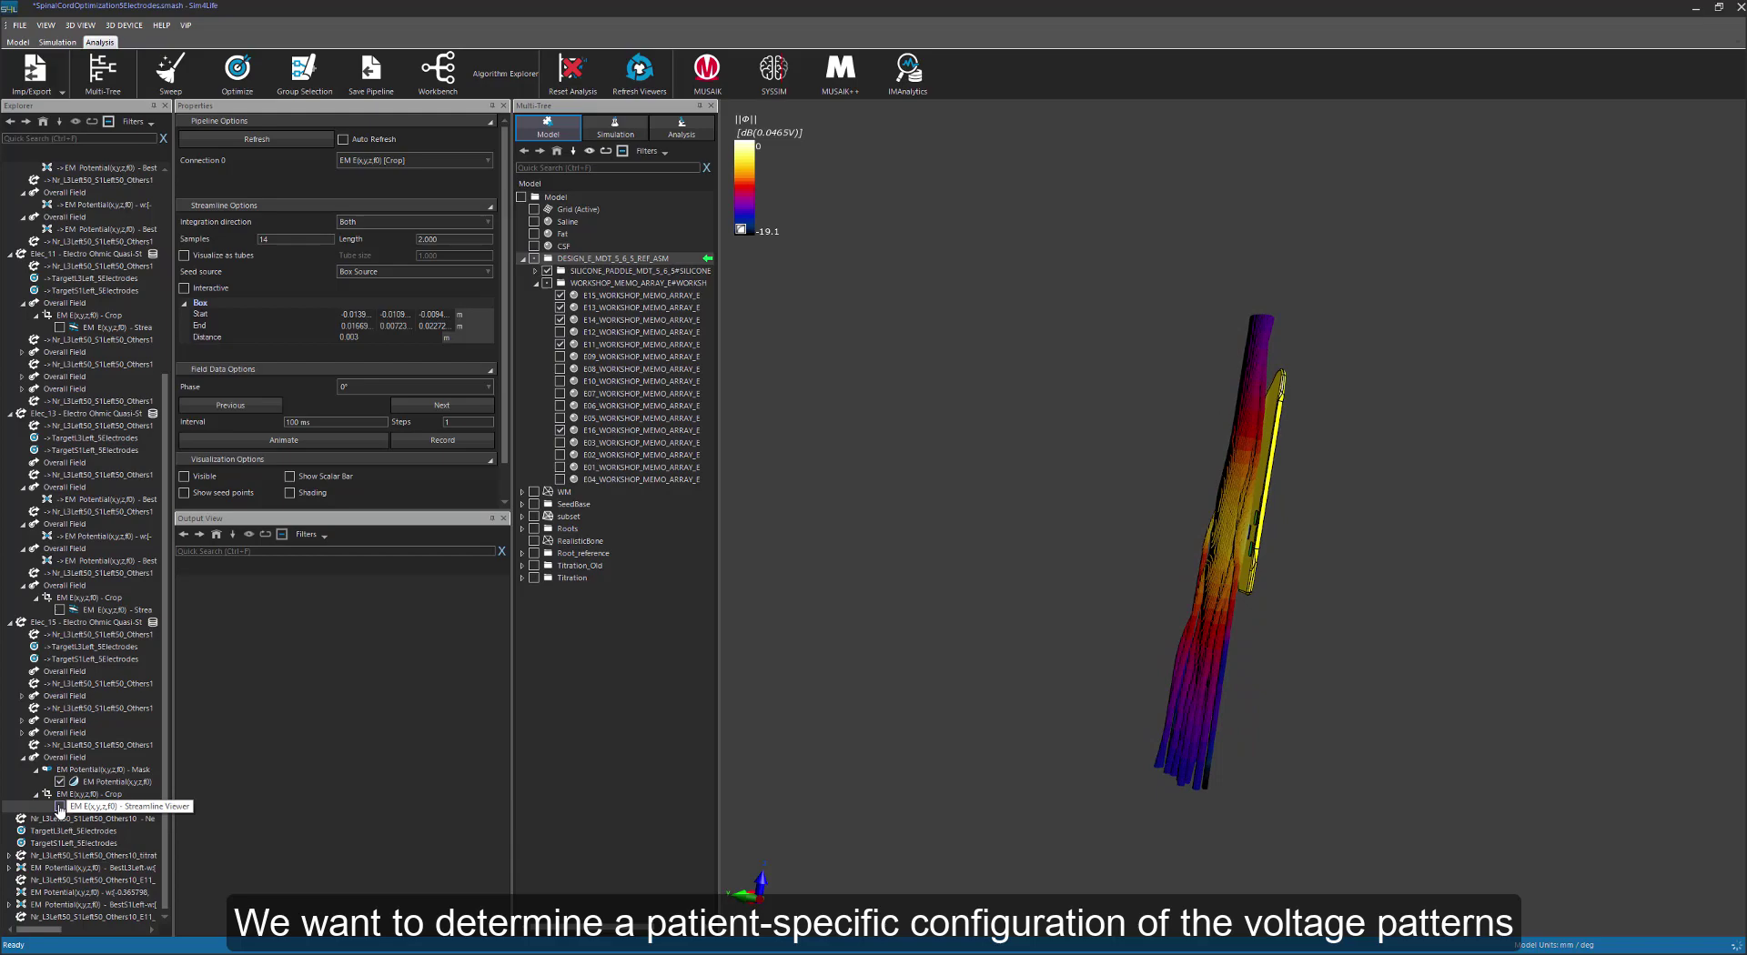
pyautogui.click(60, 806)
pyautogui.click(60, 782)
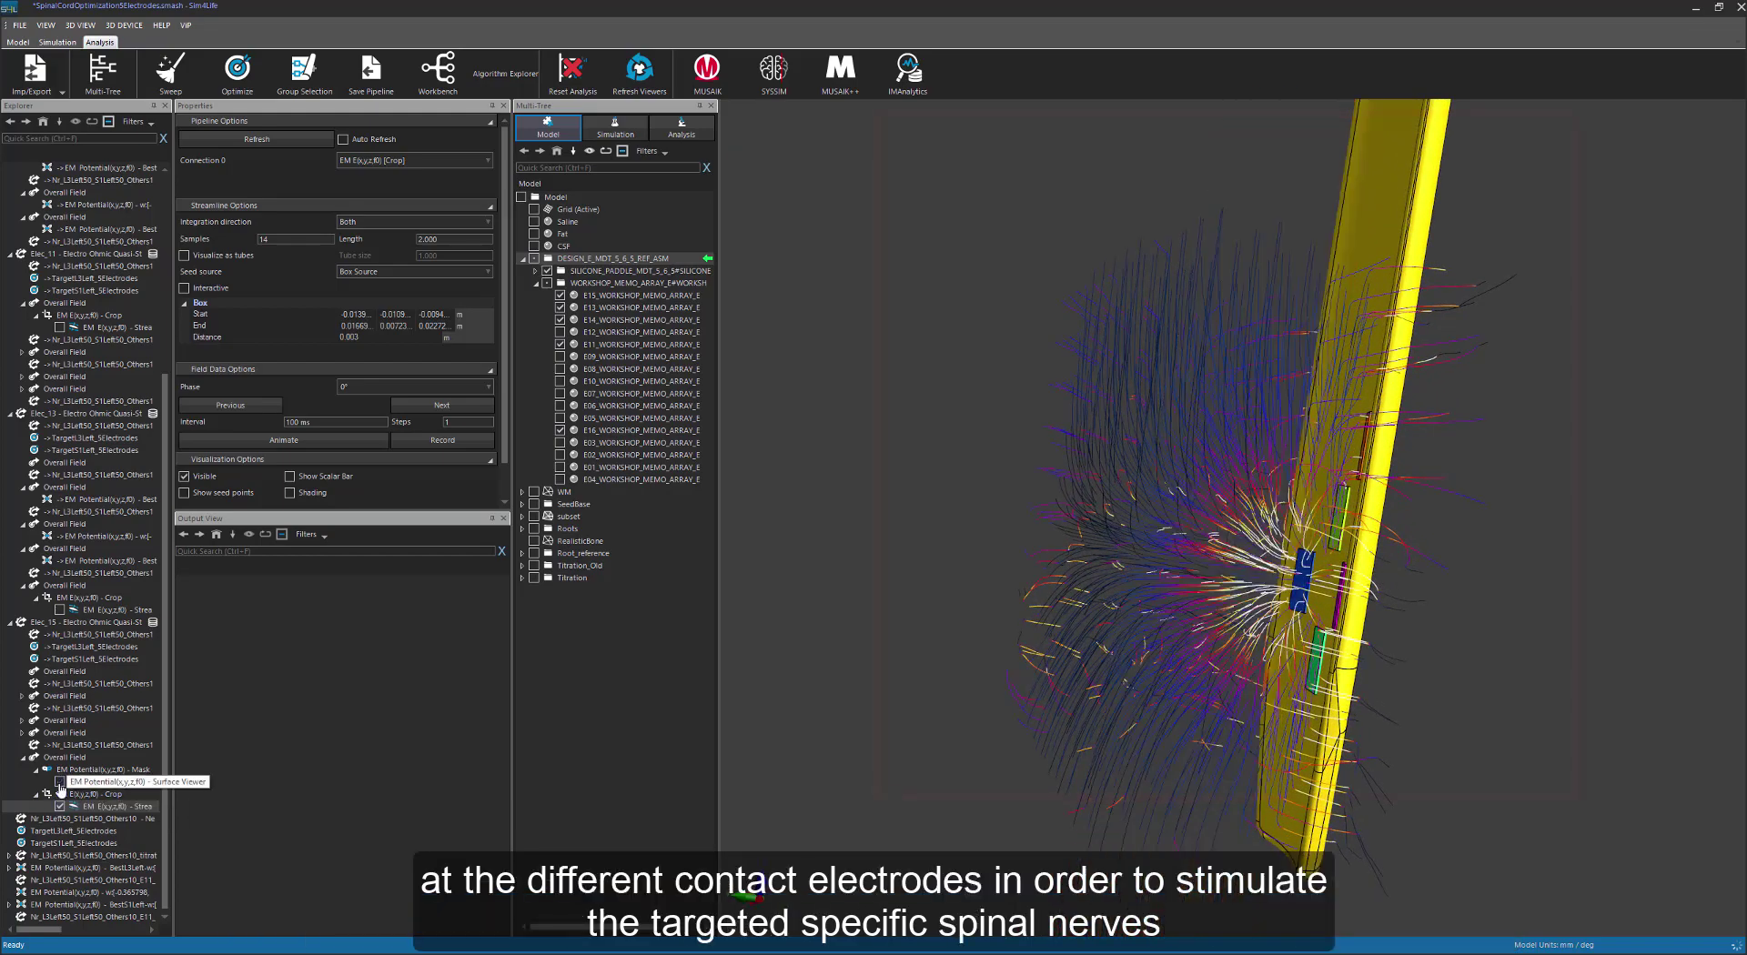
pyautogui.click(60, 806)
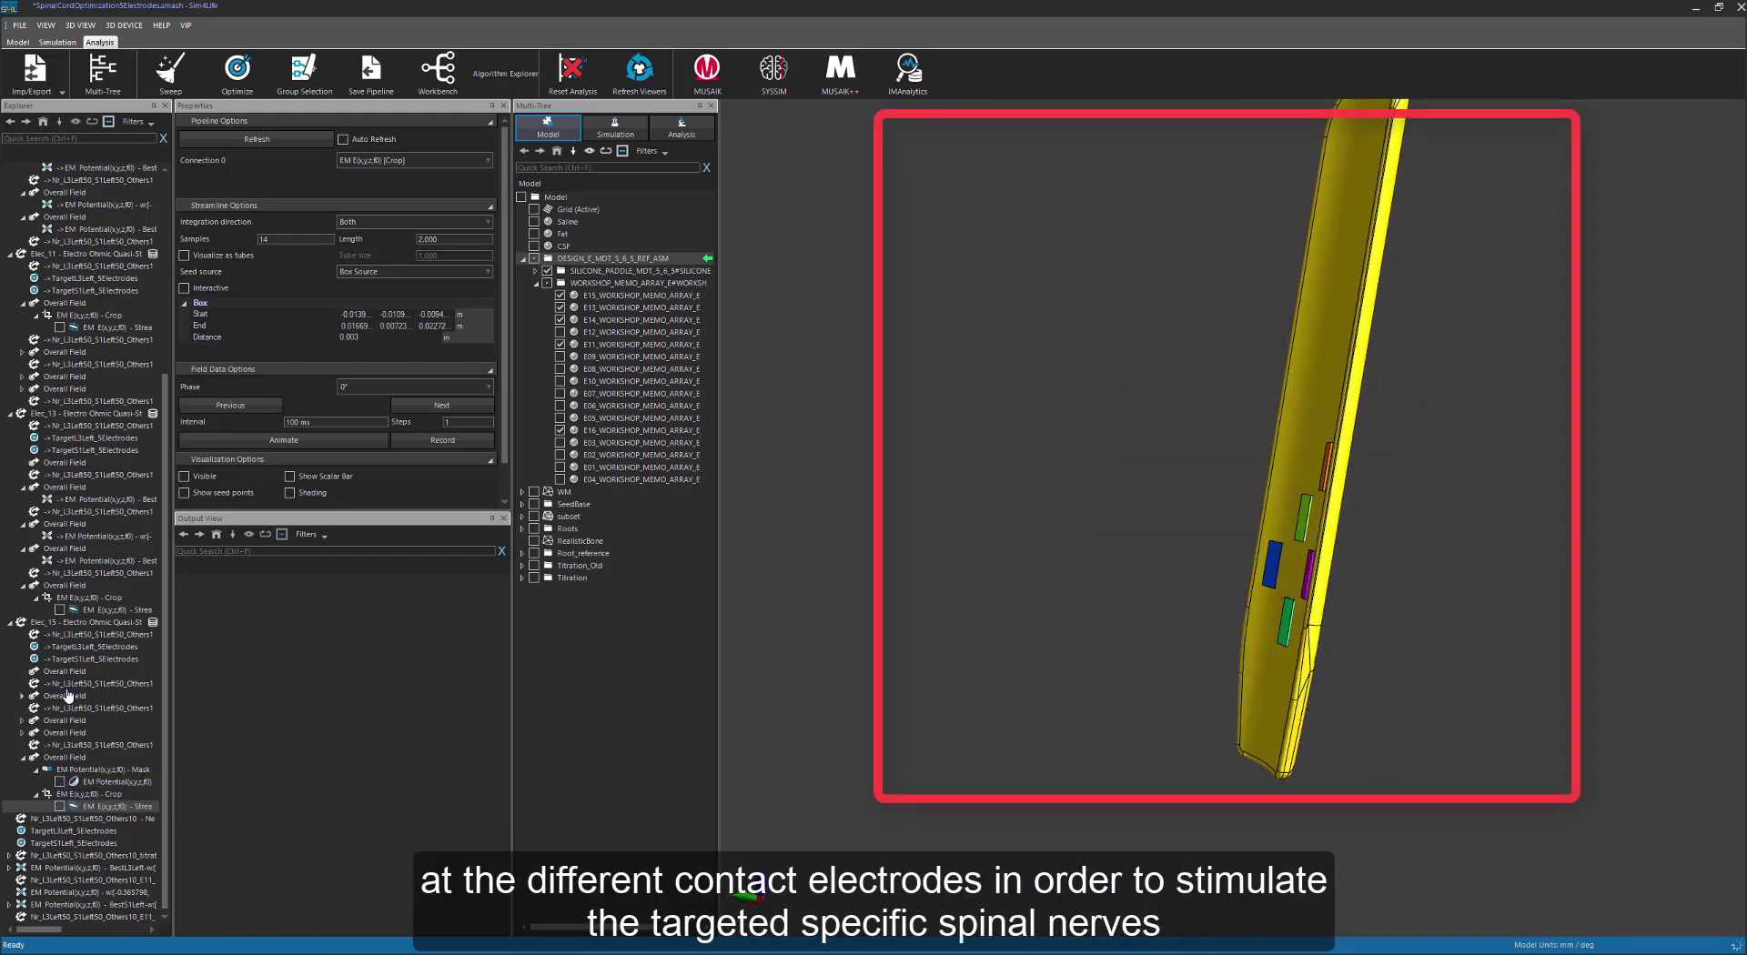
# Compare the E-field streamlines of Elec_13, Elec_11, Elec_16 and Elec_14, displaying one electrode's field at a time
pyautogui.click(60, 610)
pyautogui.click(60, 609)
pyautogui.click(60, 327)
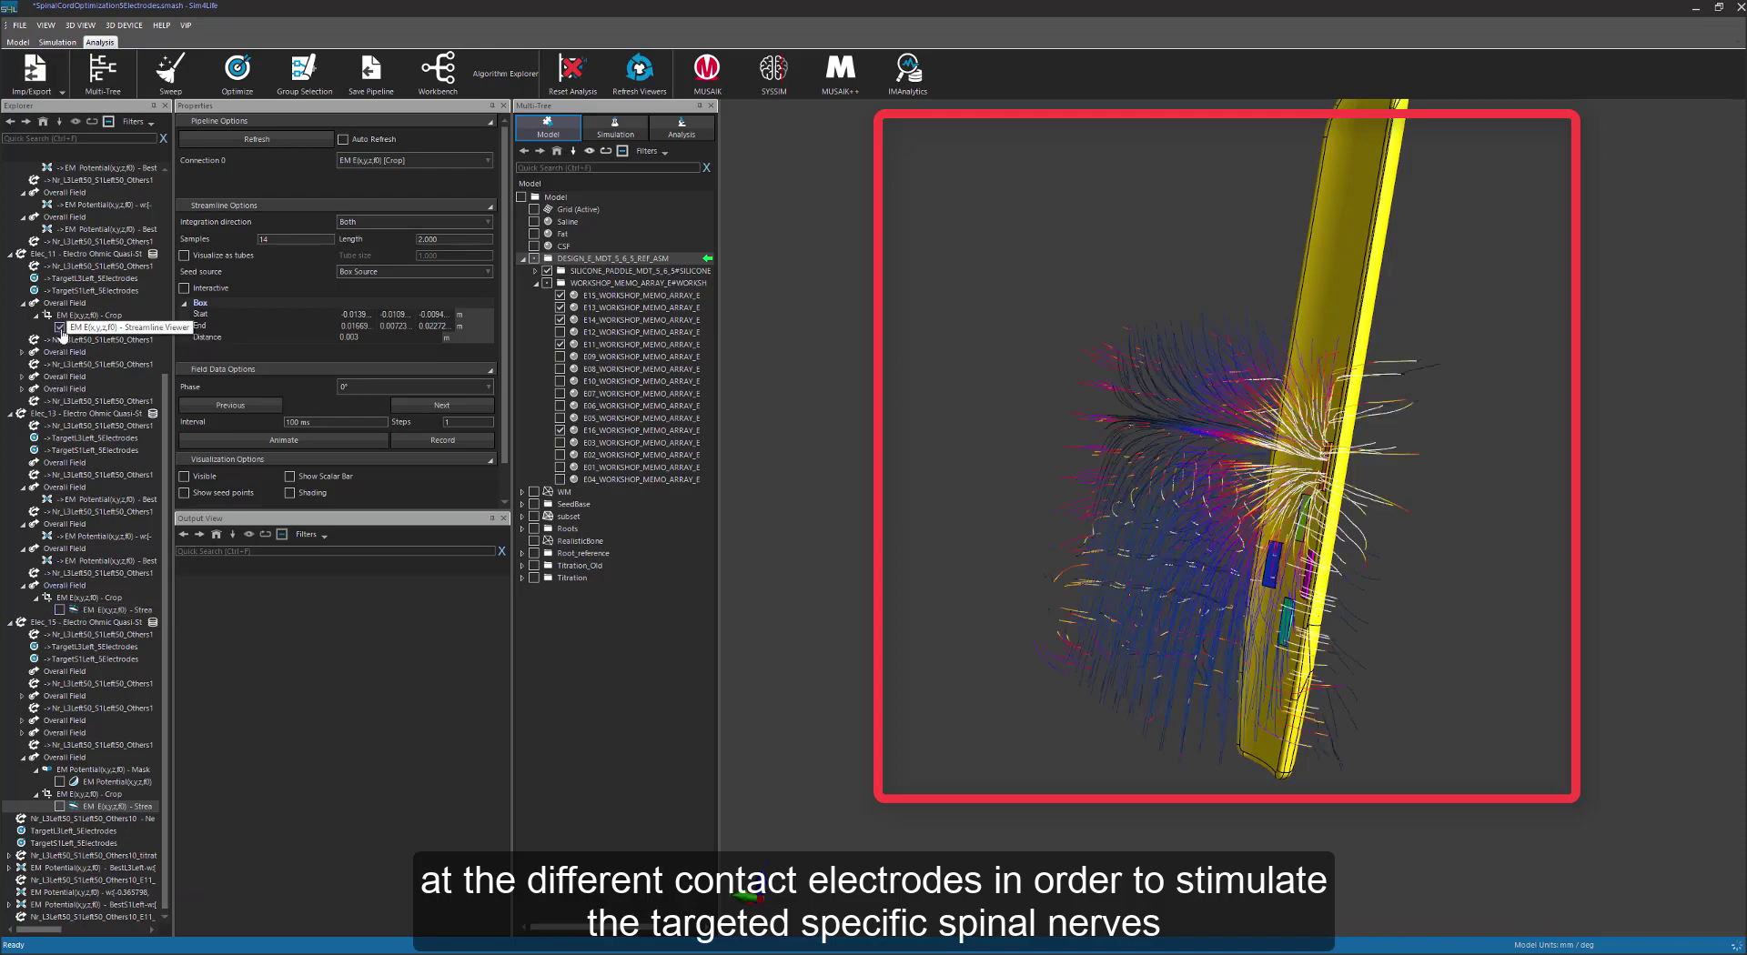
pyautogui.scroll(8, 73, 637)
pyautogui.click(60, 609)
pyautogui.click(60, 412)
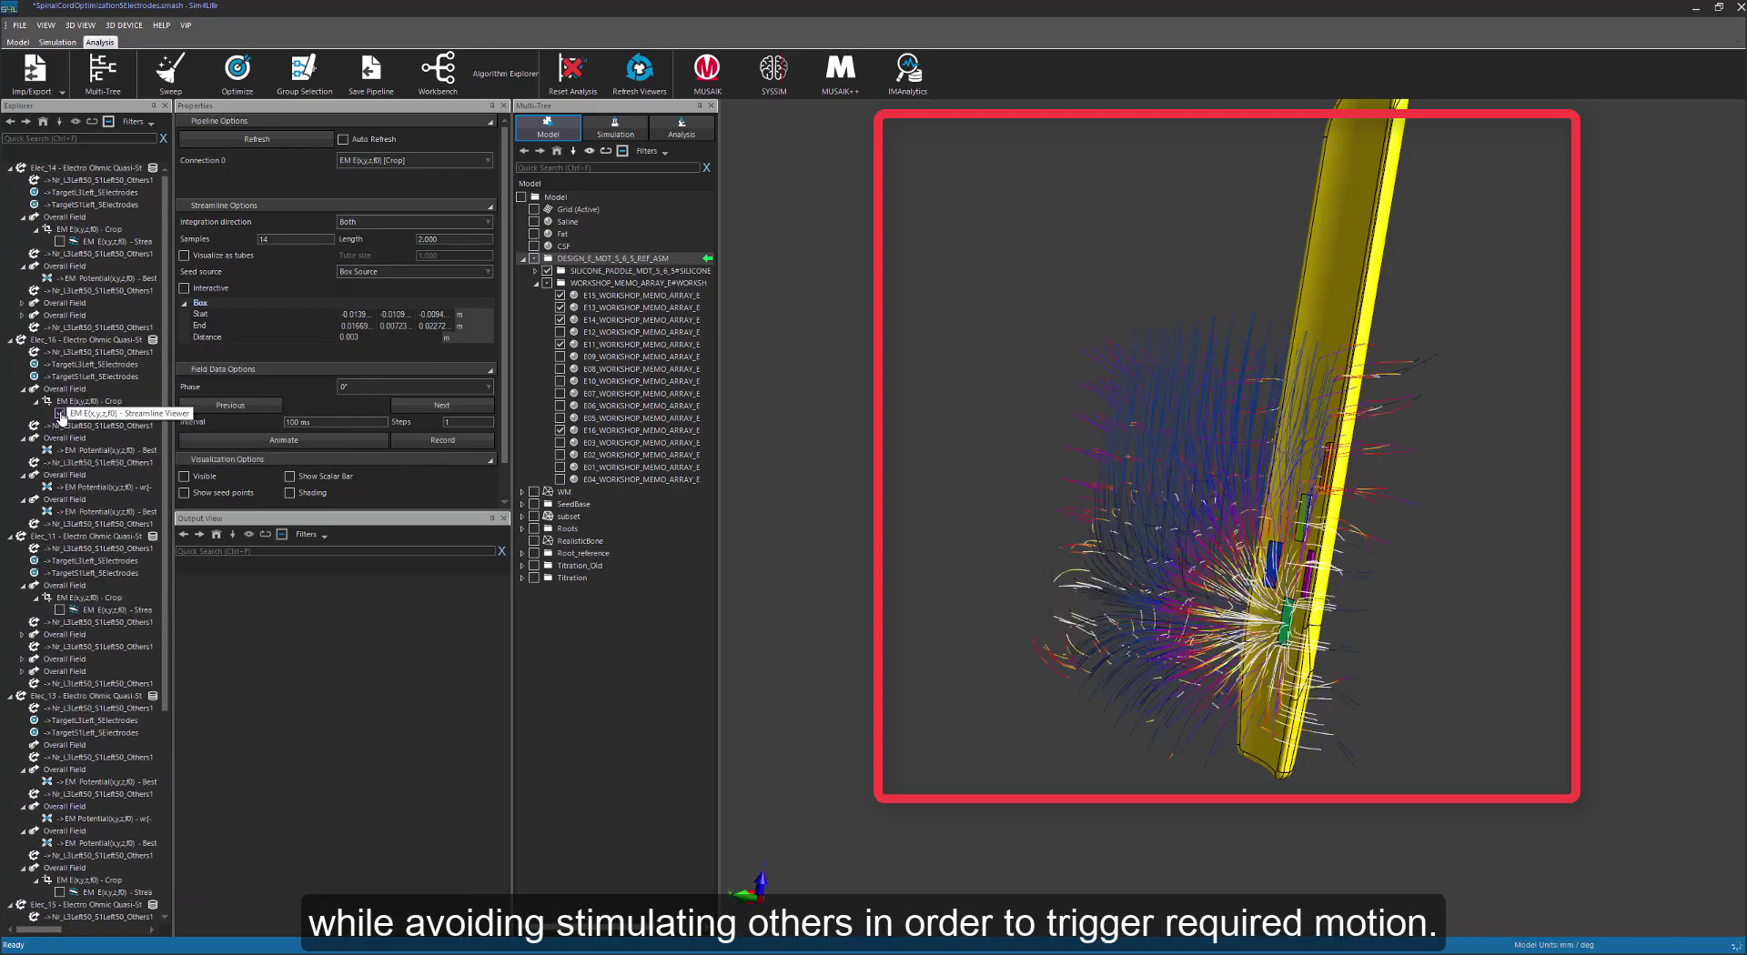
pyautogui.click(60, 411)
pyautogui.click(60, 241)
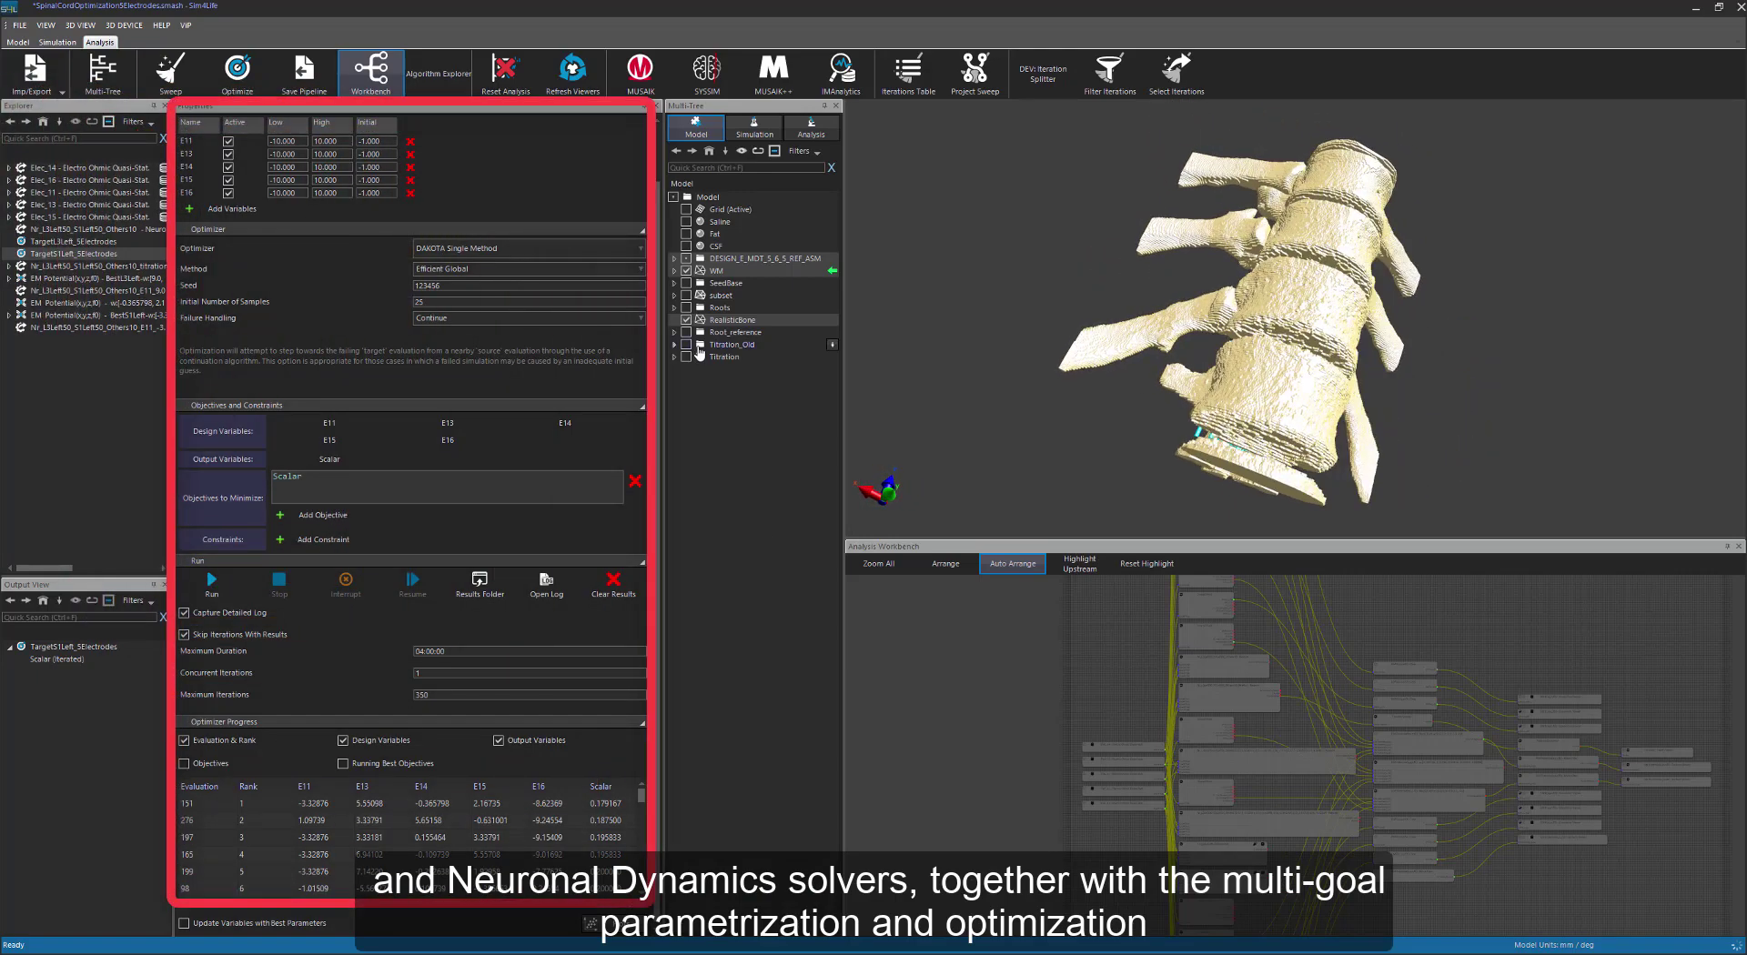
# Hide RealisticBone to expose the WM nerve fibers and the electrode paddle
pyautogui.click(725, 451)
pyautogui.click(687, 321)
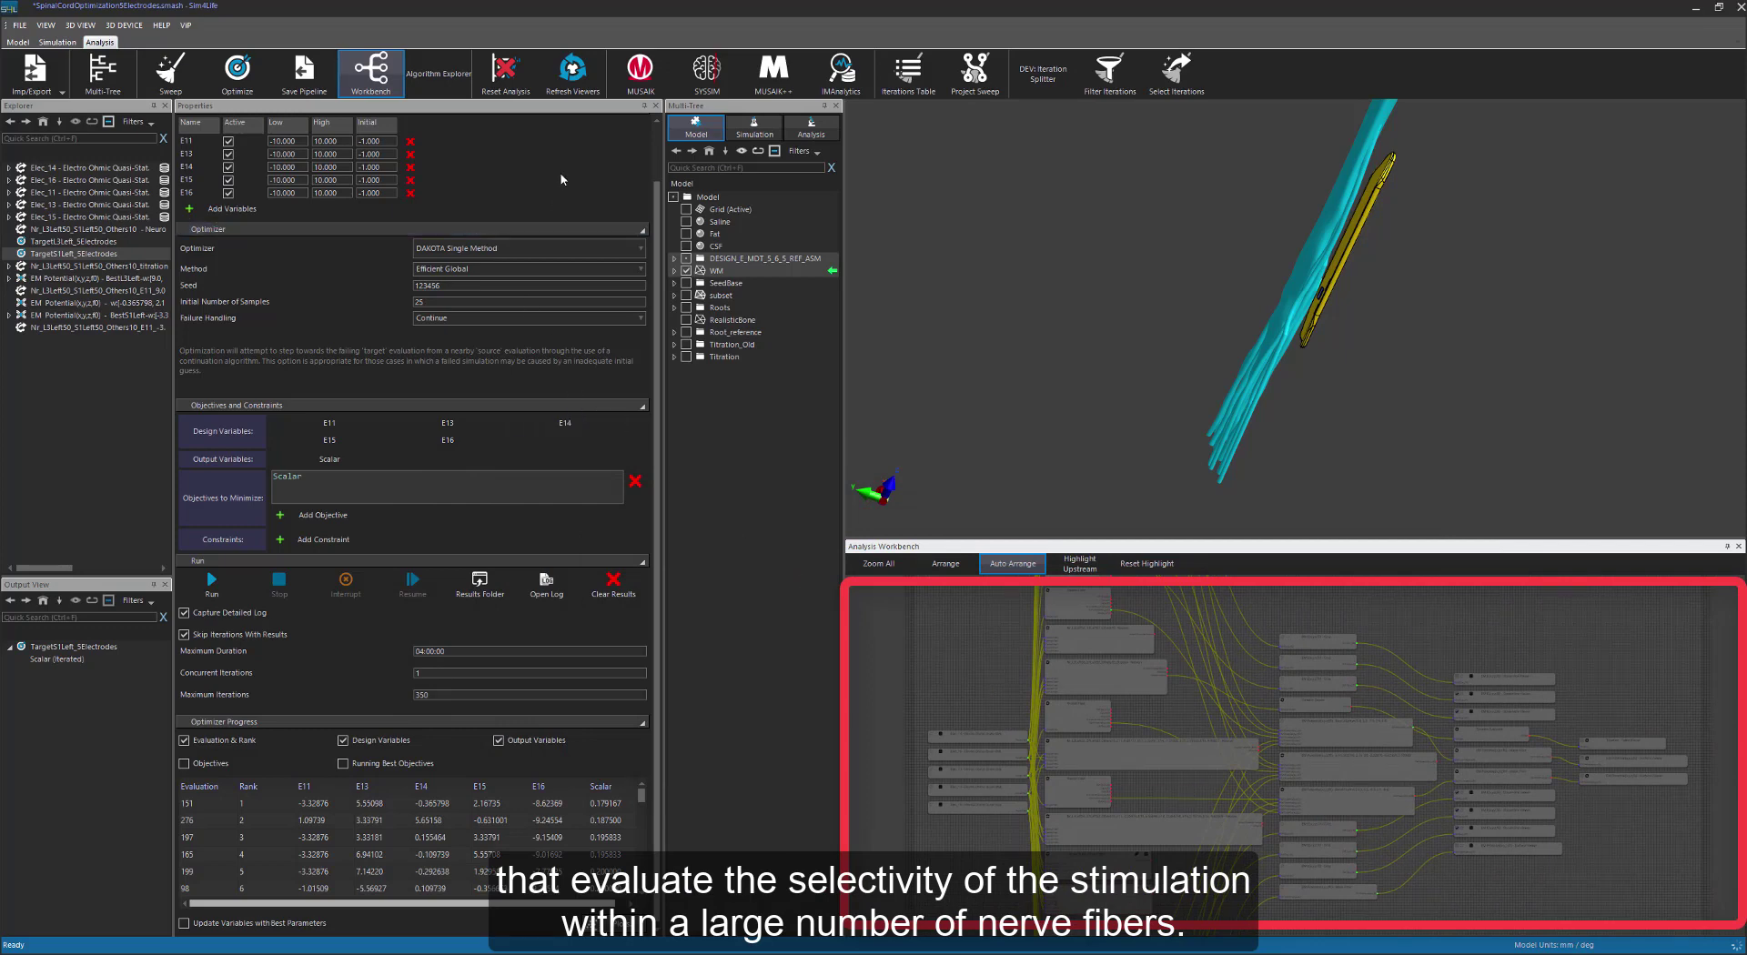
# Review the optimizer's design variables, objective settings and ranked evaluations for TargetS1Left_5Electrodes
pyautogui.scroll(2, 658, 167)
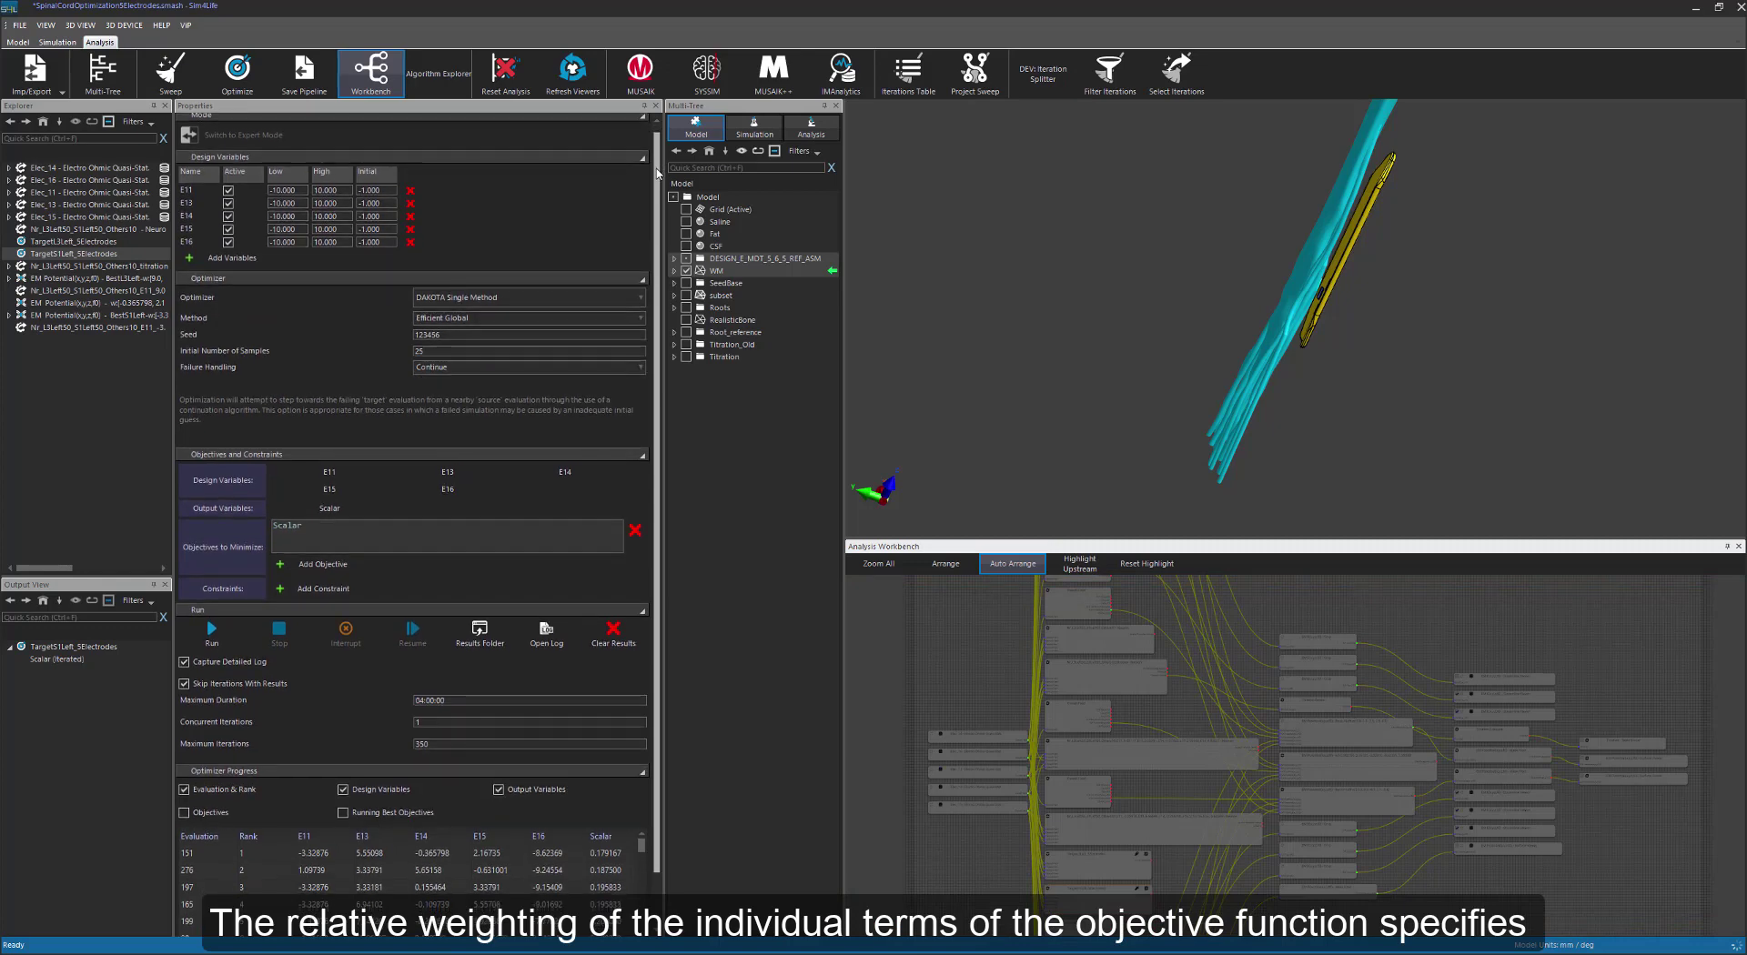
pyautogui.scroll(-2, 654, 214)
pyautogui.scroll(-1, 654, 215)
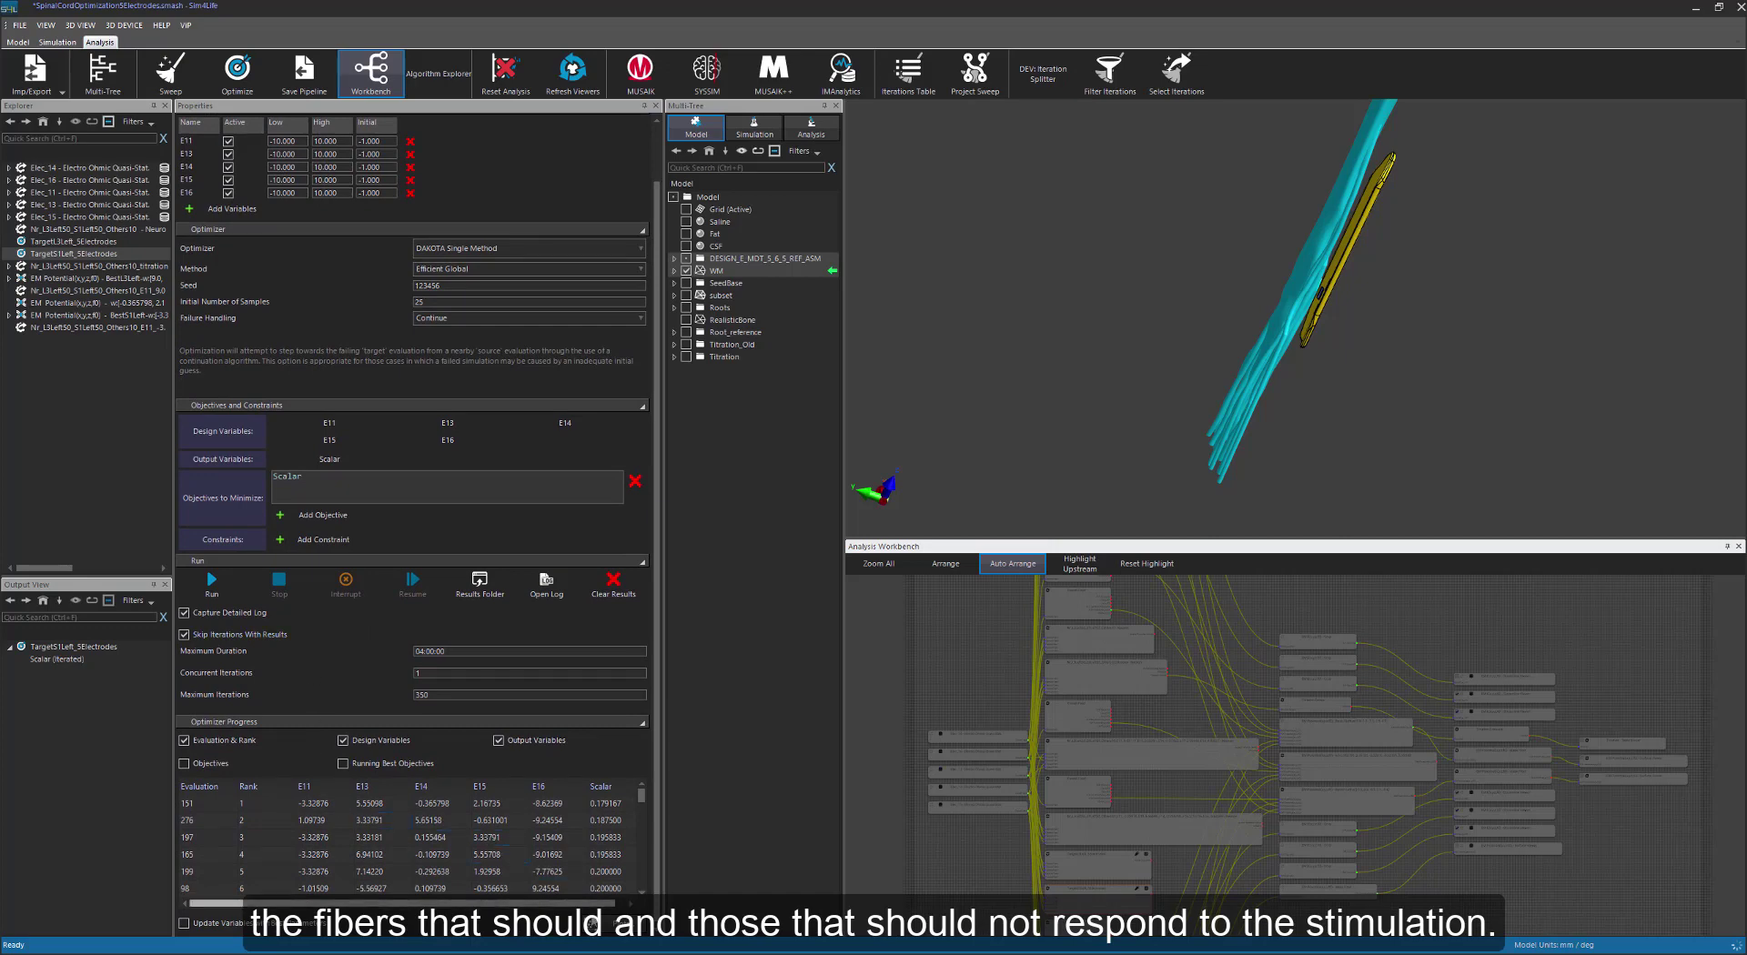
pyautogui.click(591, 922)
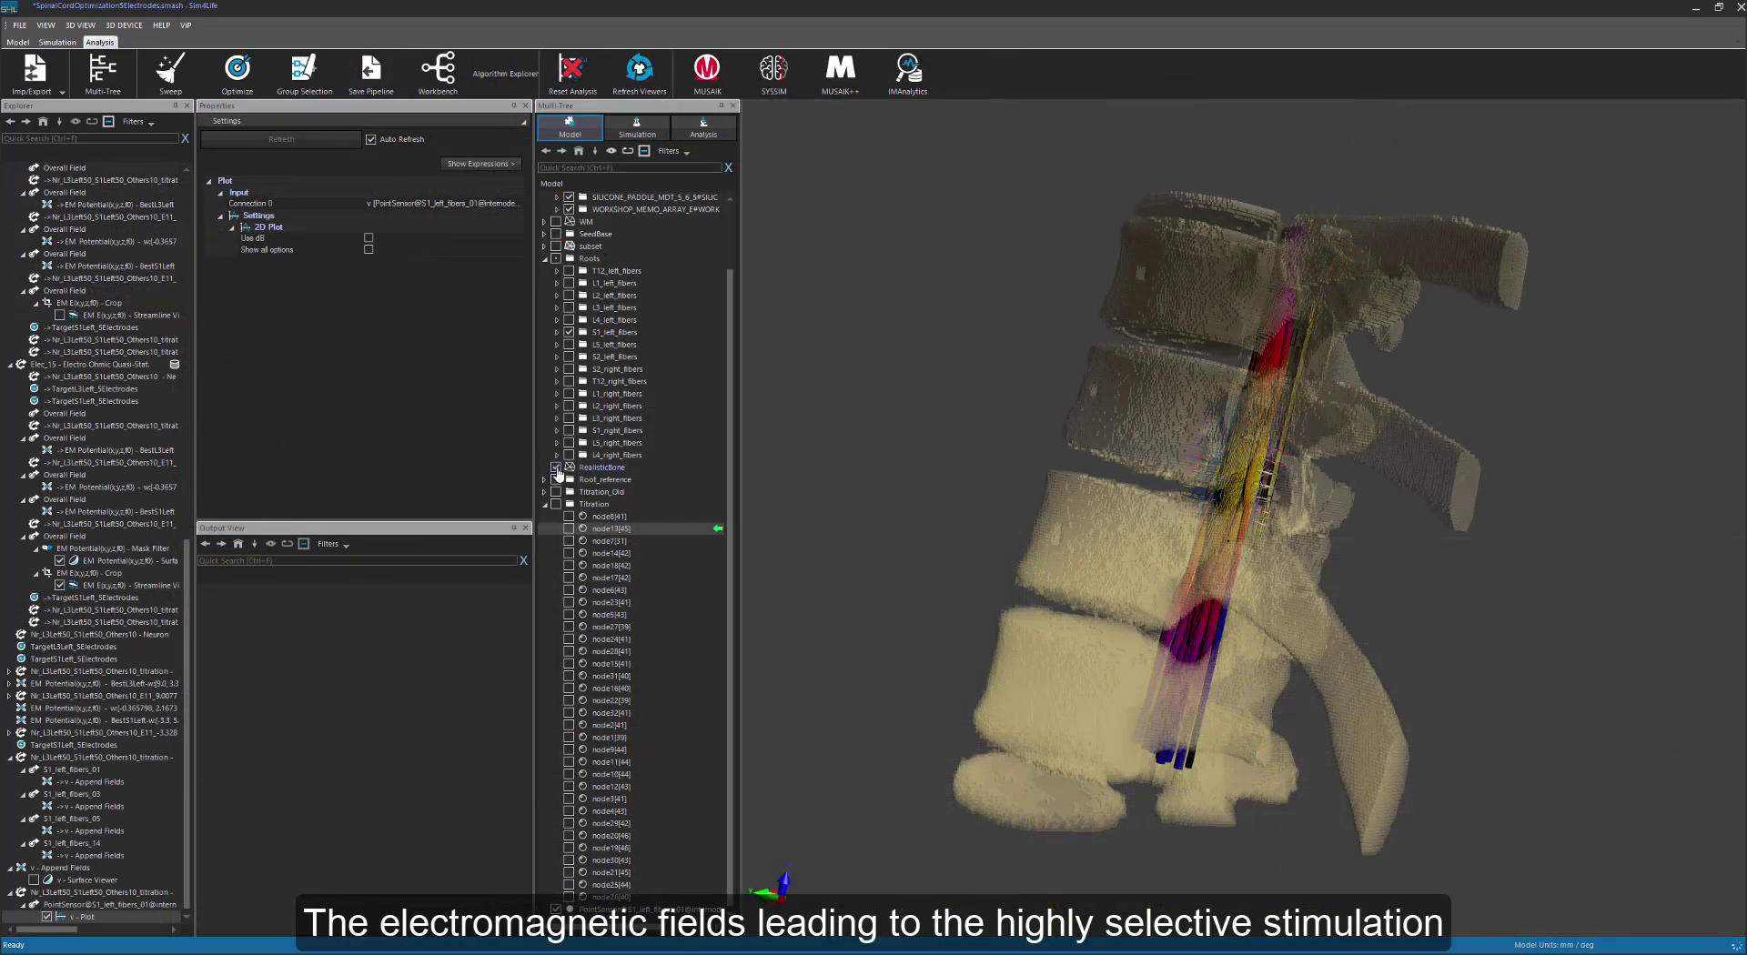
# Hide the bone, the Elec_15 streamlines and potential surface, and the S1_left_fibers group, keeping the electrode paddle shown
pyautogui.click(556, 468)
pyautogui.click(60, 586)
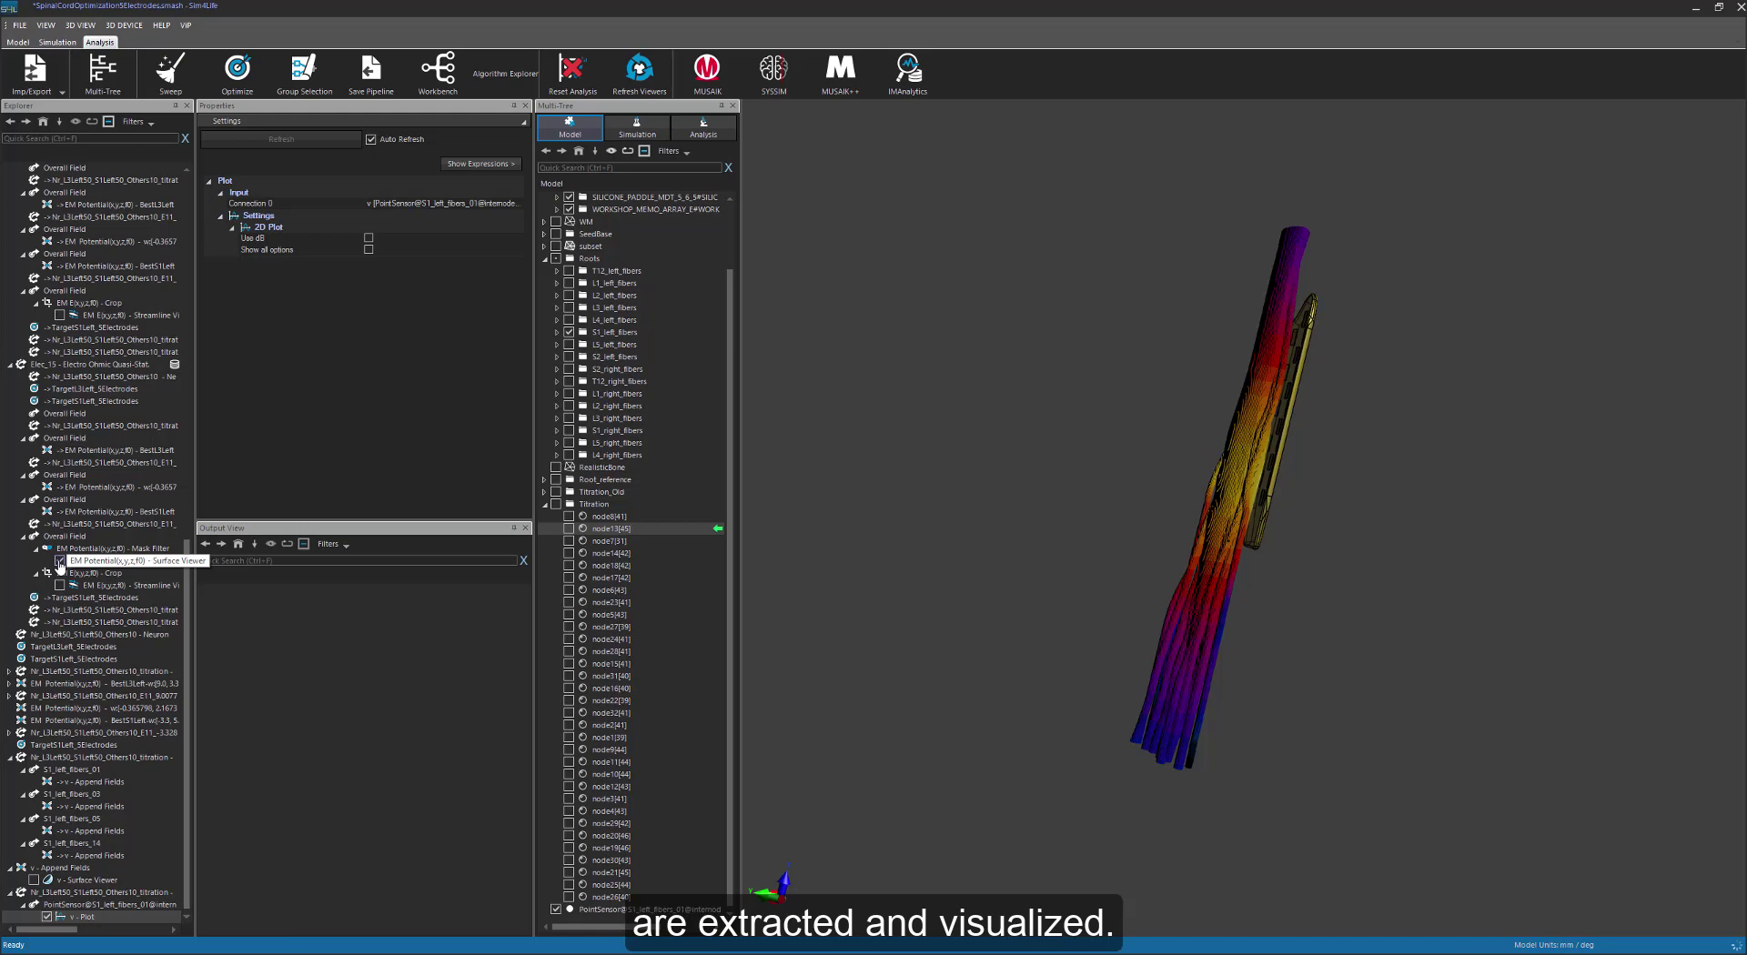
pyautogui.click(60, 562)
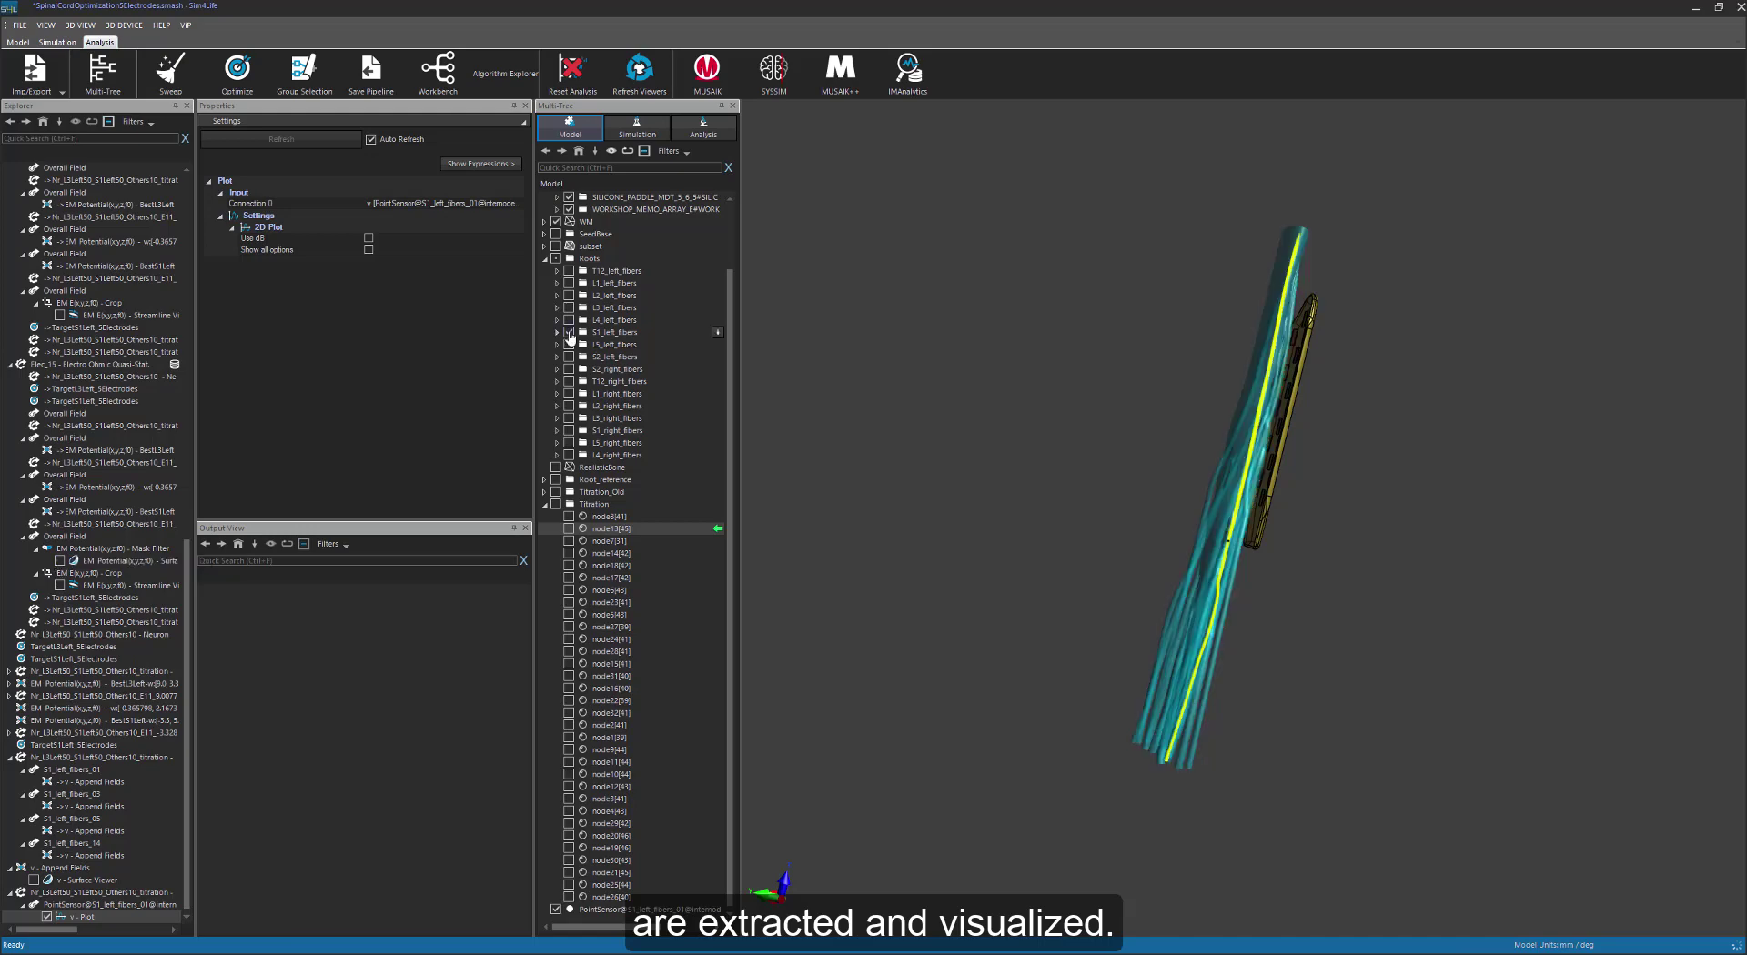
pyautogui.click(569, 333)
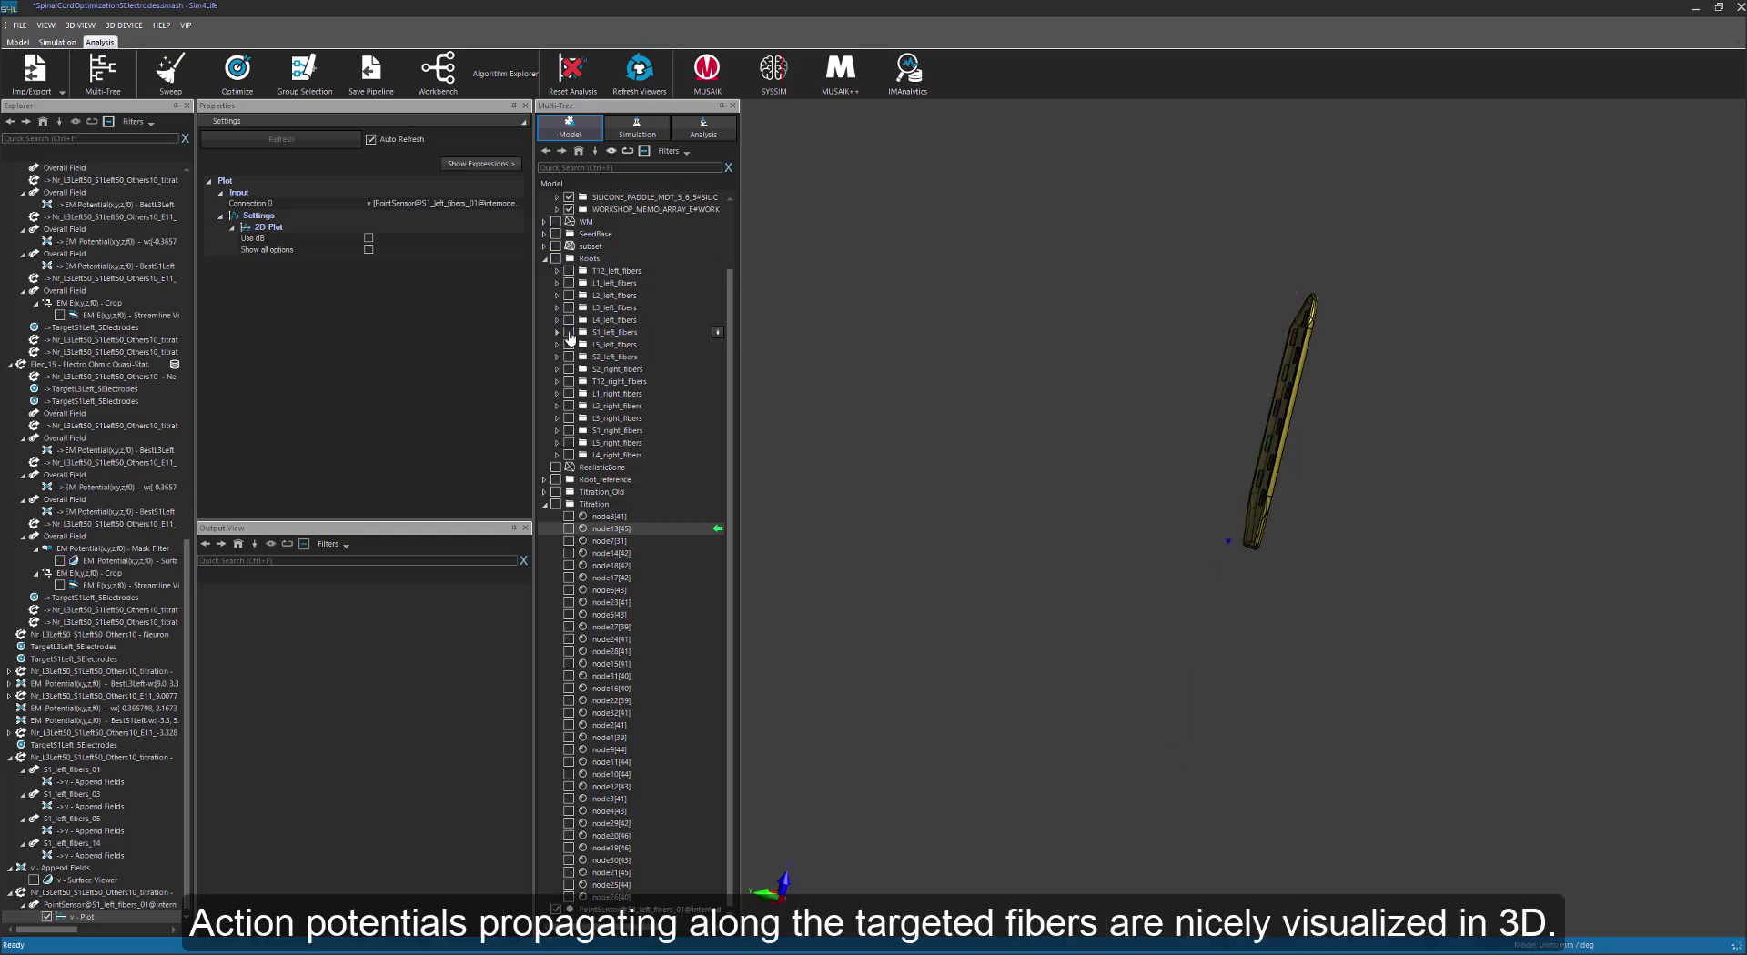
# Display the S1_left_fibers_01 point sensor voltage plot, the node13[45] titration marker and the v surface view
pyautogui.click(47, 917)
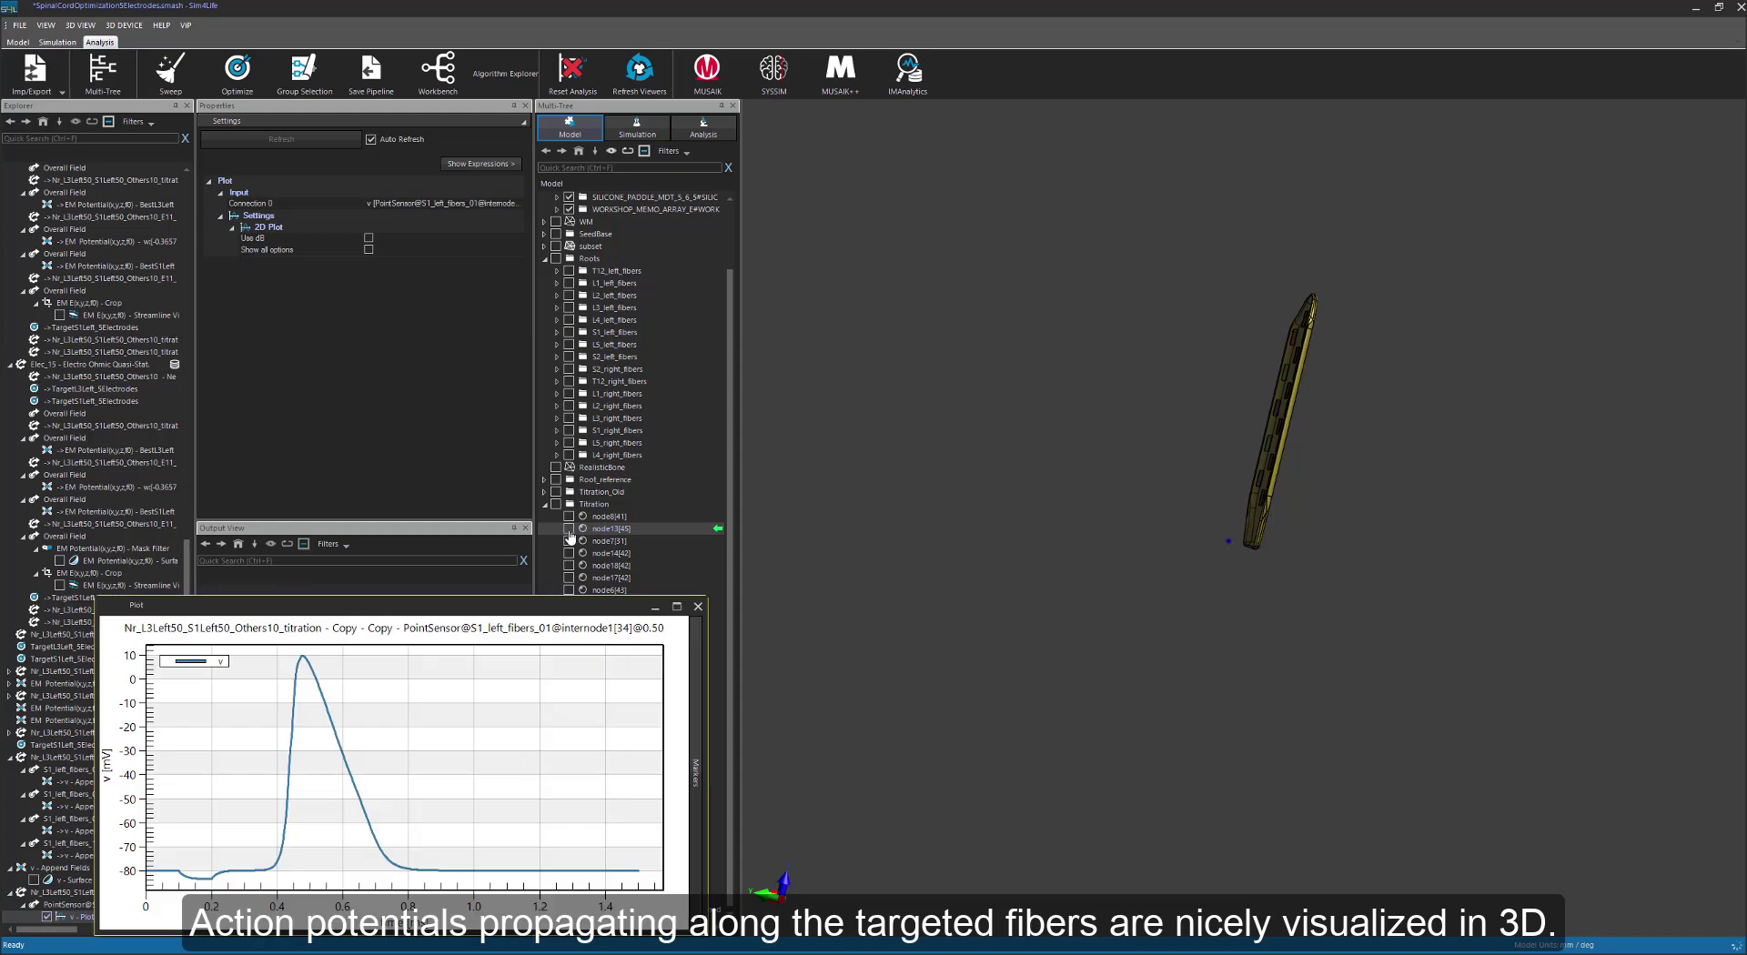
pyautogui.click(34, 879)
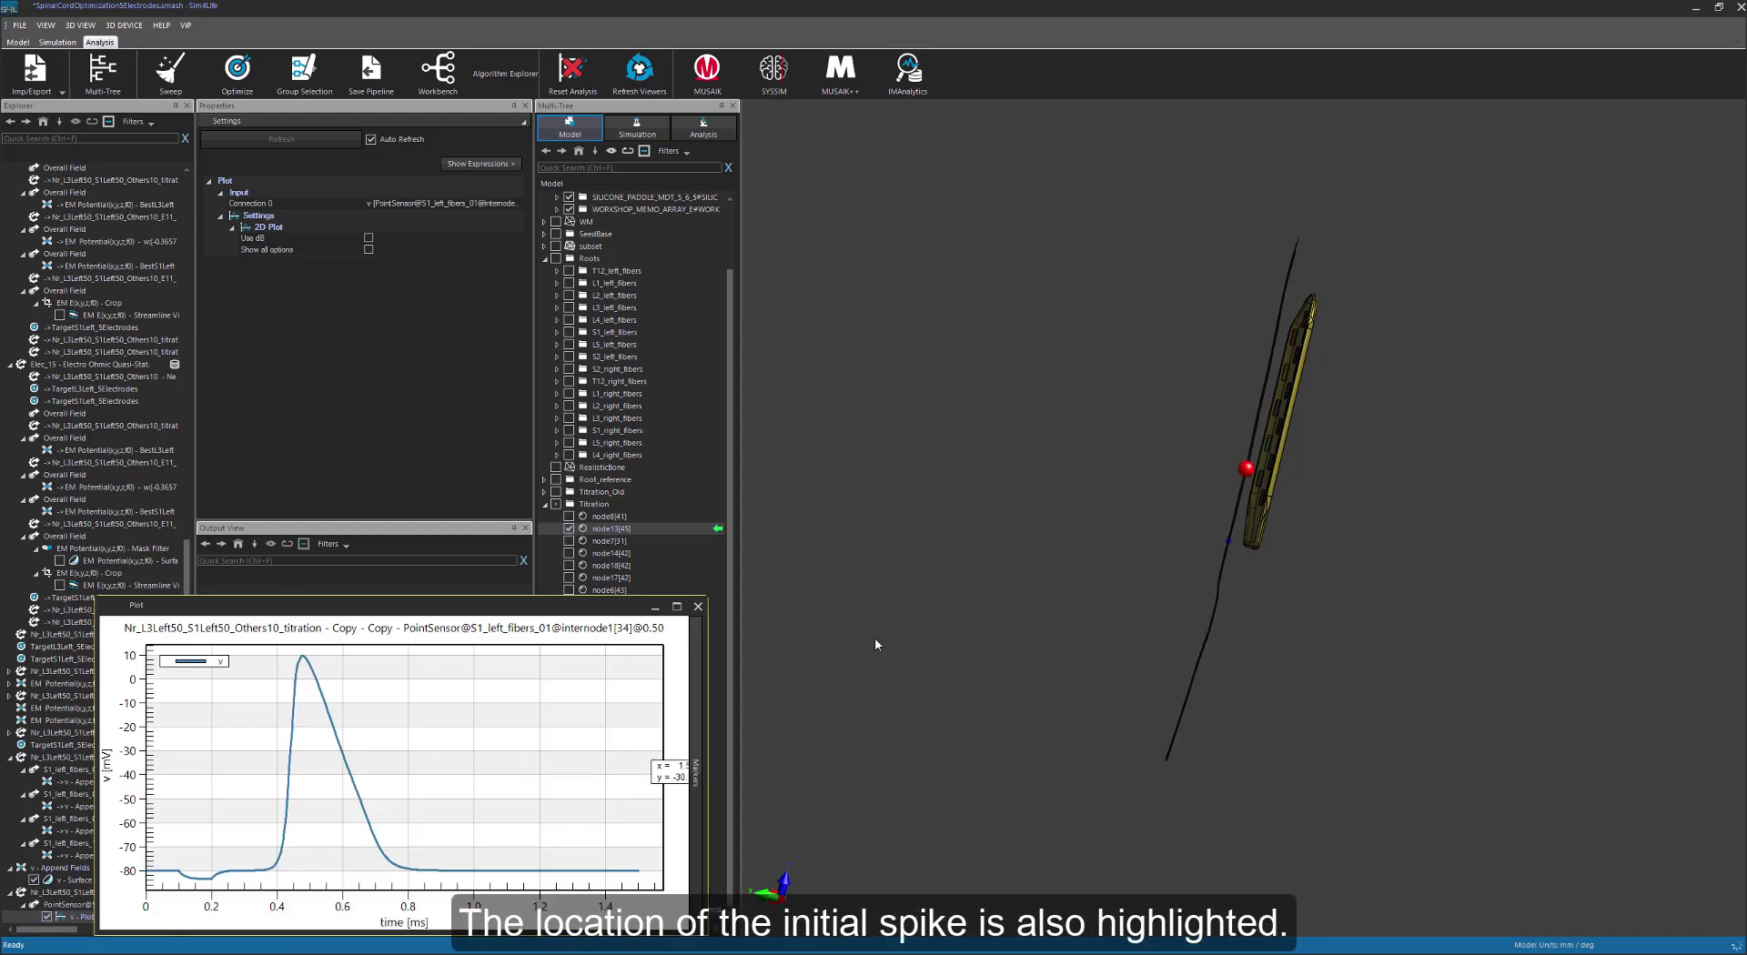
pyautogui.scroll(5, 1143, 548)
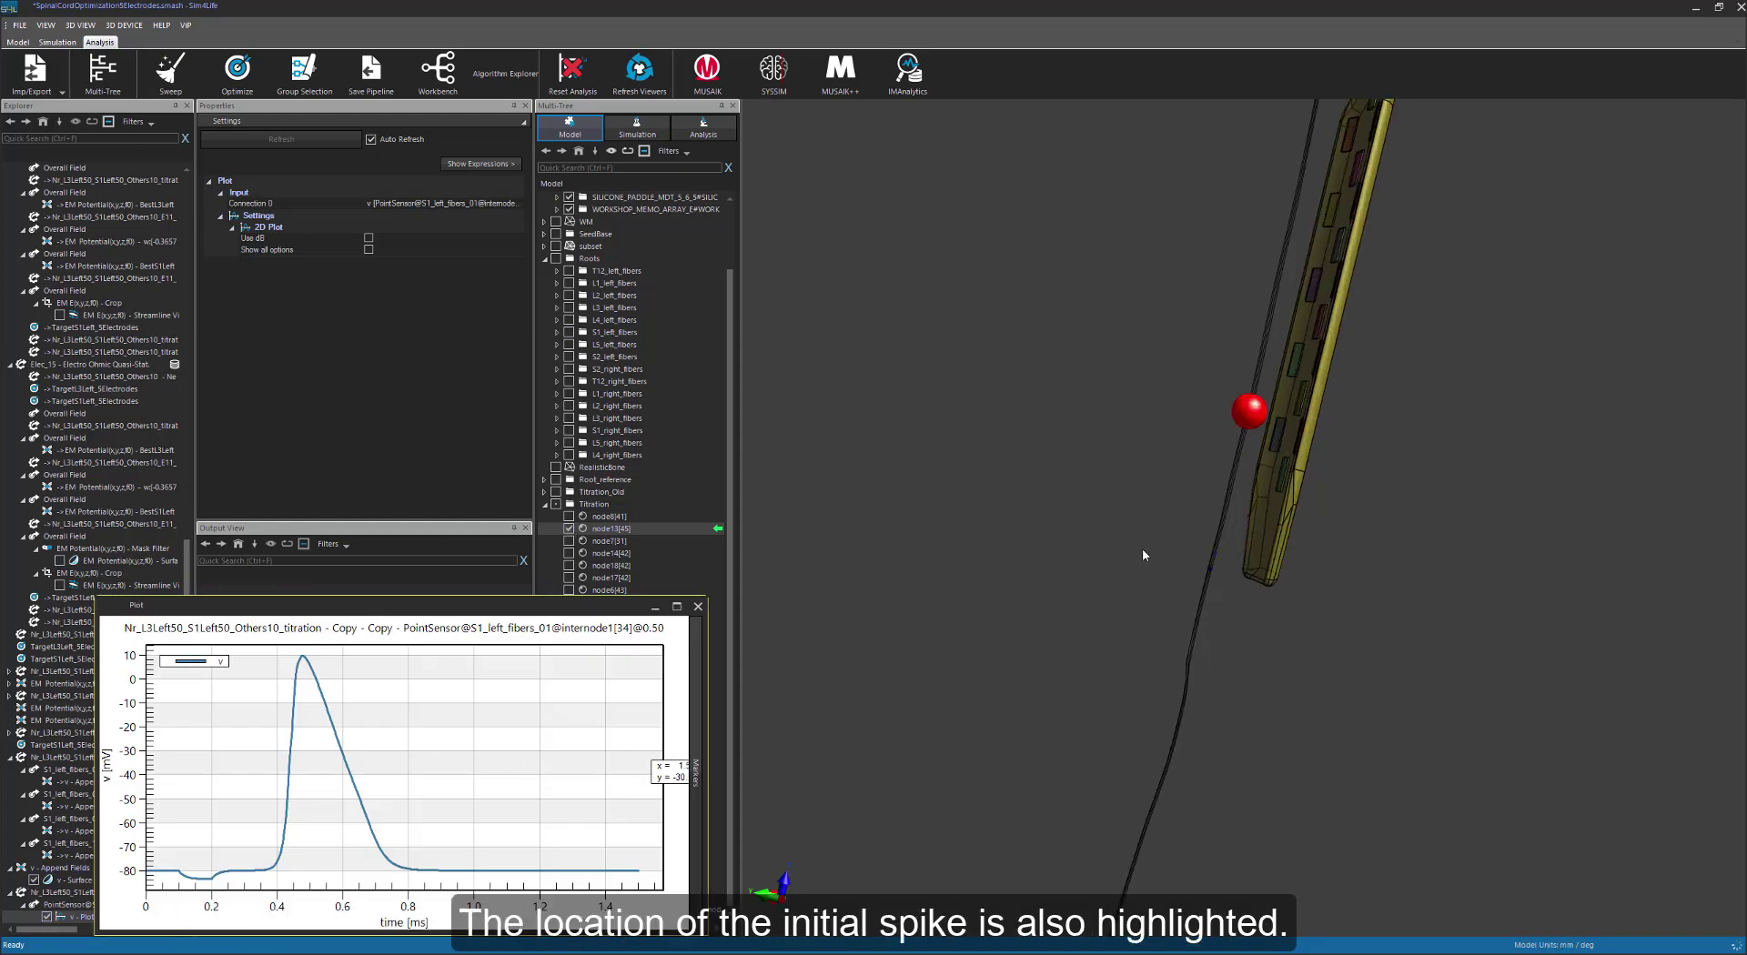
# Play the snapshot animation of the v surface view to watch the action potential travel along the fiber
pyautogui.click(70, 881)
pyautogui.click(271, 380)
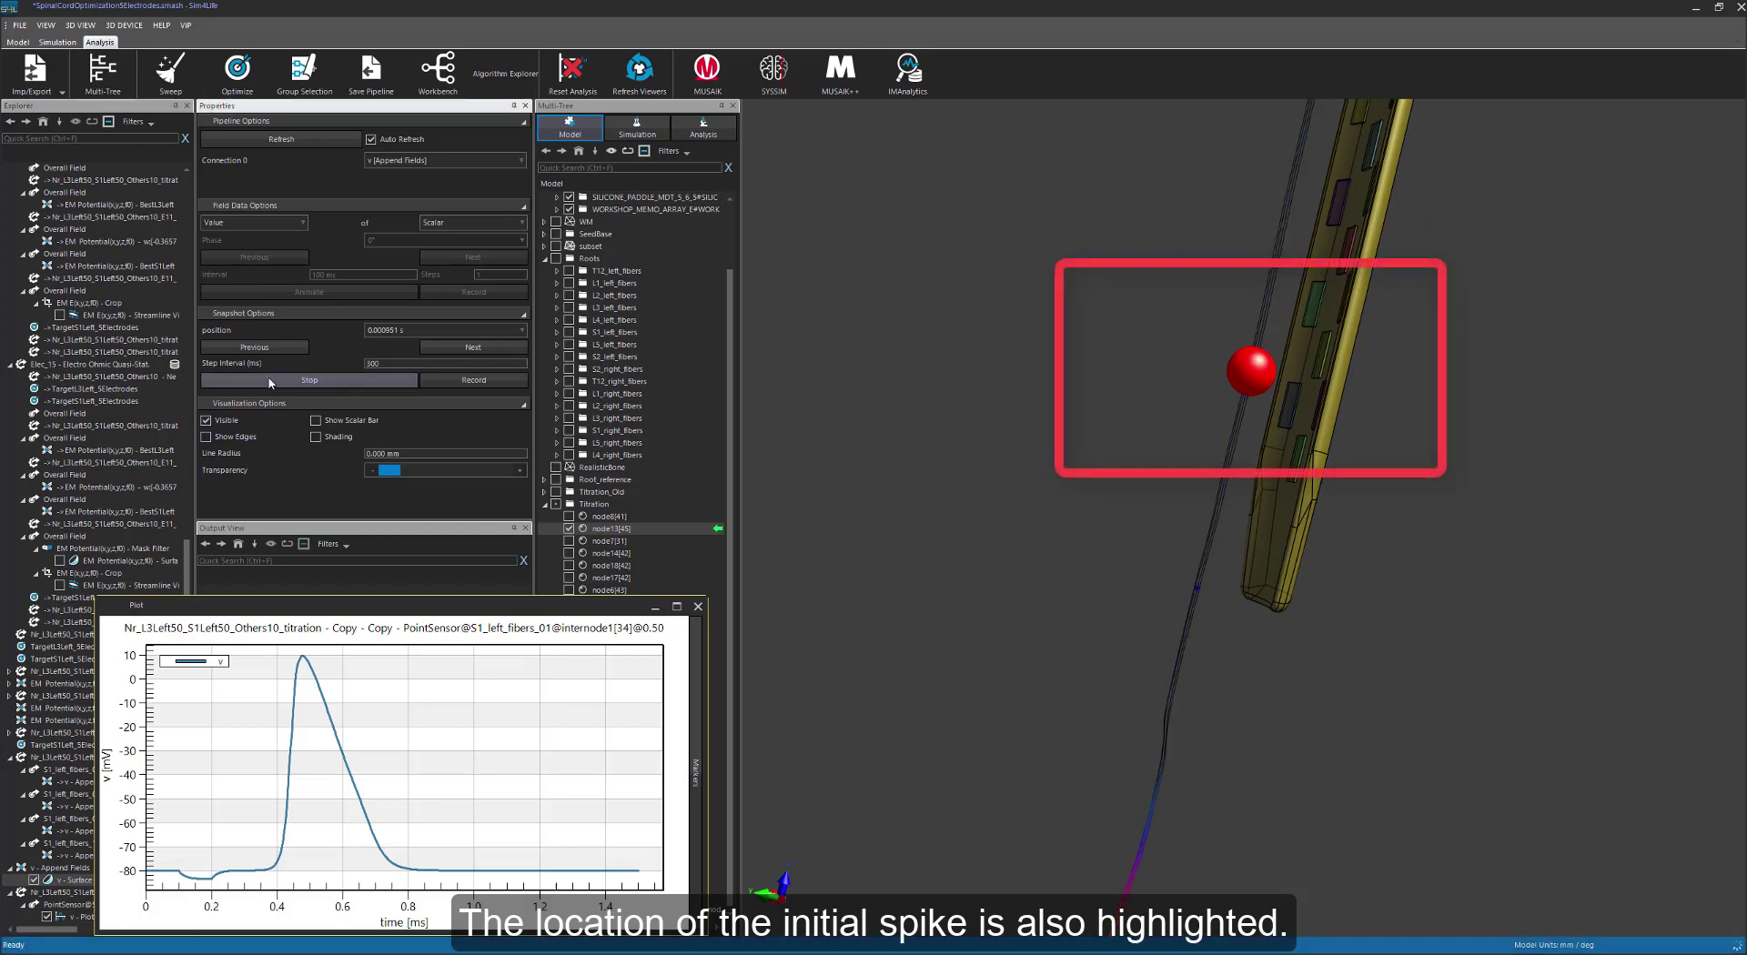
pyautogui.click(270, 380)
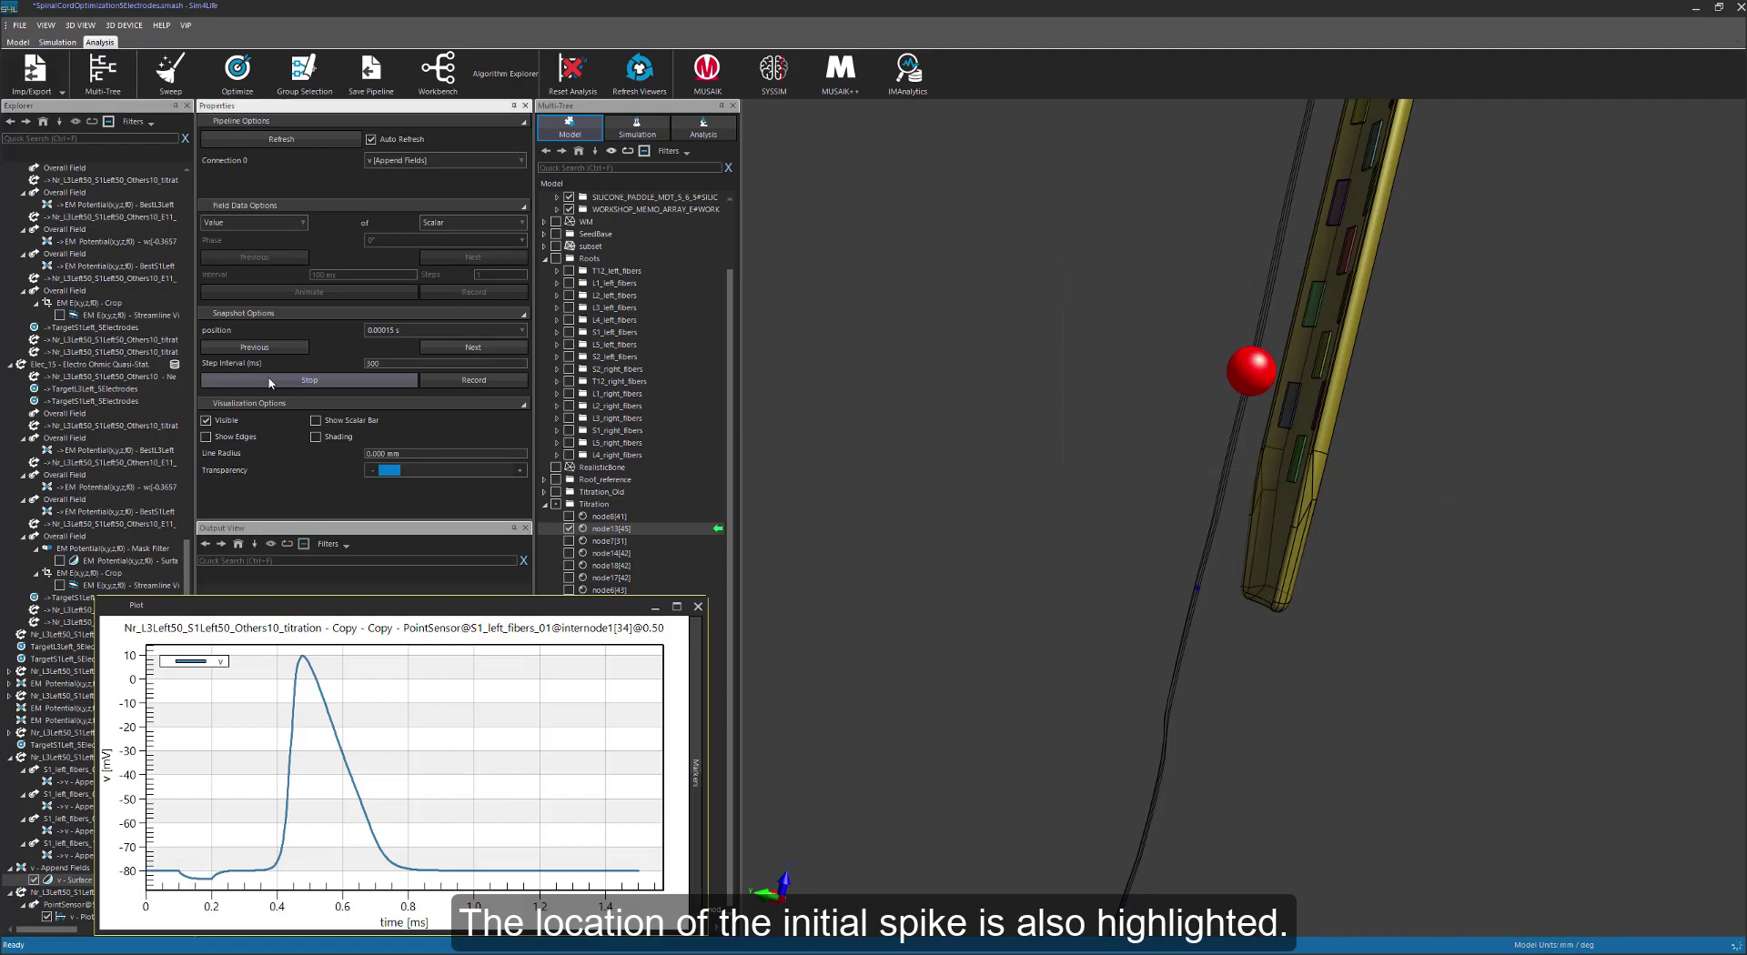